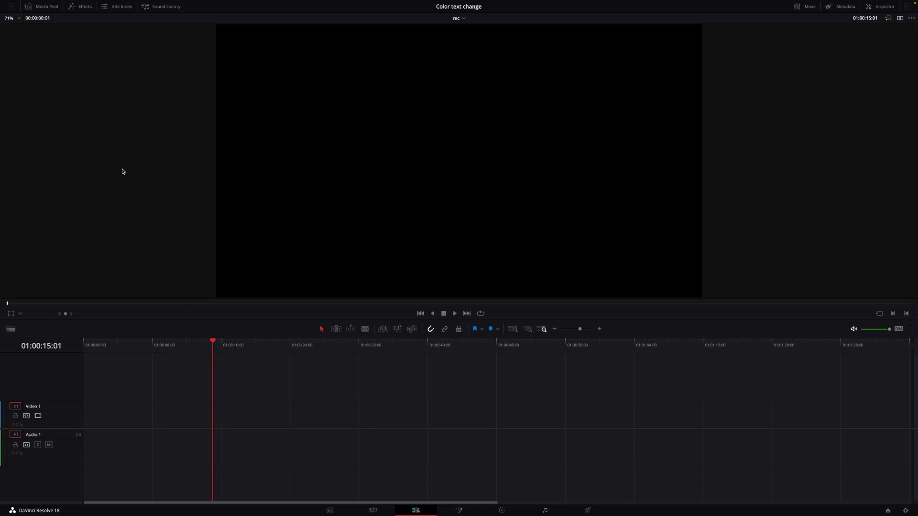
Drag a Fusion Composition from the Effects toolbox to the start of Video 1, then return the playhead to the start.
{"action": "left_click", "coordinate": [88, 9]}
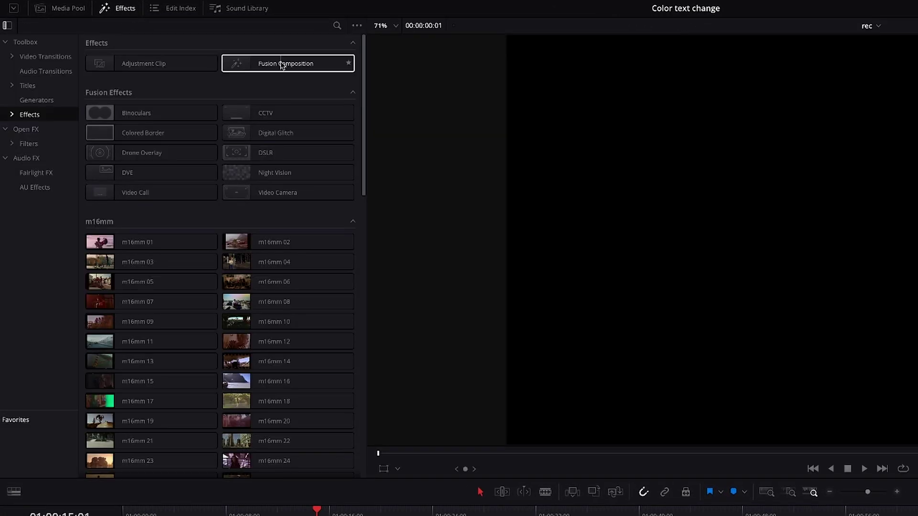
{"action": "left_click_drag", "start_coordinate": [282, 64], "coordinate": [229, 515]}
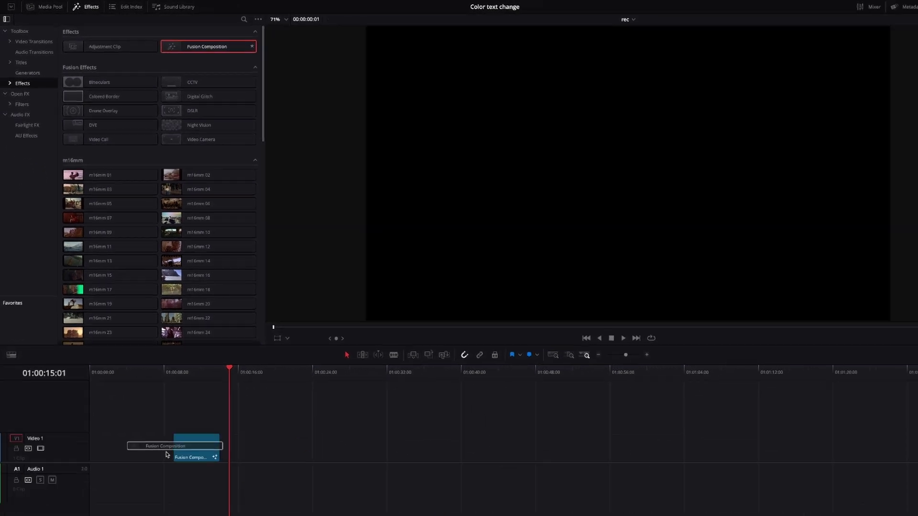
{"action": "left_click_drag", "start_coordinate": [167, 454], "coordinate": [93, 431]}
{"action": "key", "text": "Home"}
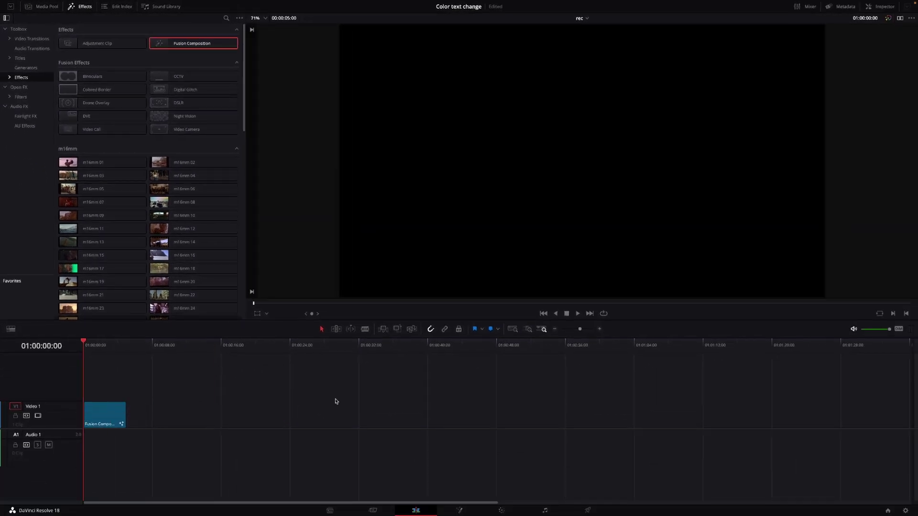
In Fusion, connect a new Background node into MediaOut1 and add a Text node.
{"action": "left_click", "coordinate": [460, 510]}
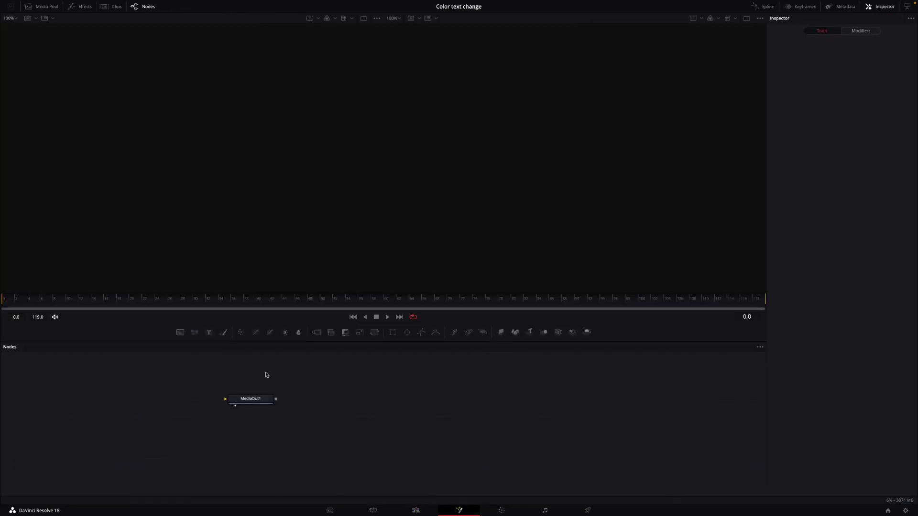
{"action": "left_click_drag", "start_coordinate": [262, 401], "coordinate": [490, 408]}
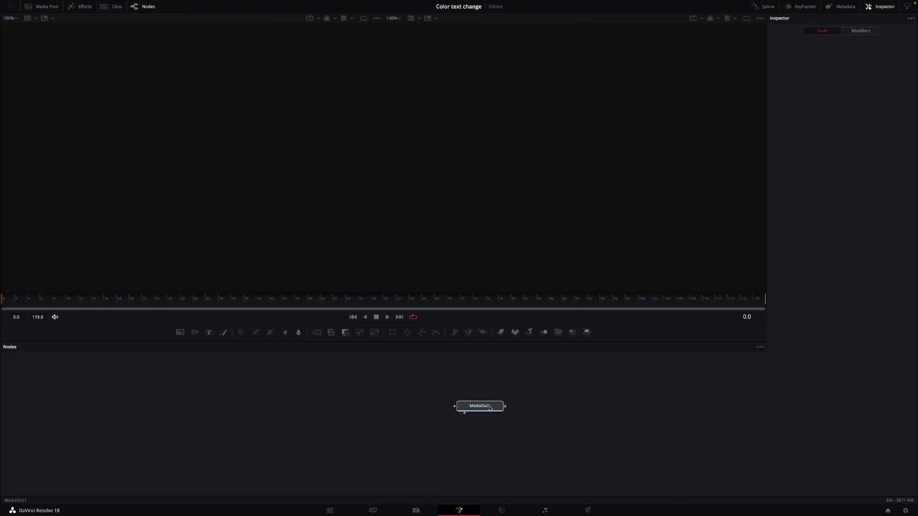
{"action": "left_click_drag", "start_coordinate": [180, 333], "coordinate": [178, 418]}
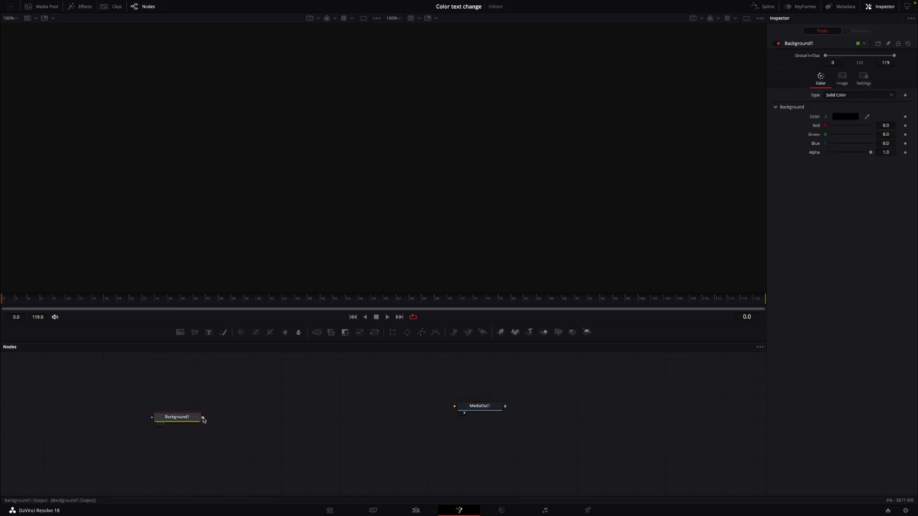
{"action": "left_click_drag", "start_coordinate": [205, 421], "coordinate": [465, 409]}
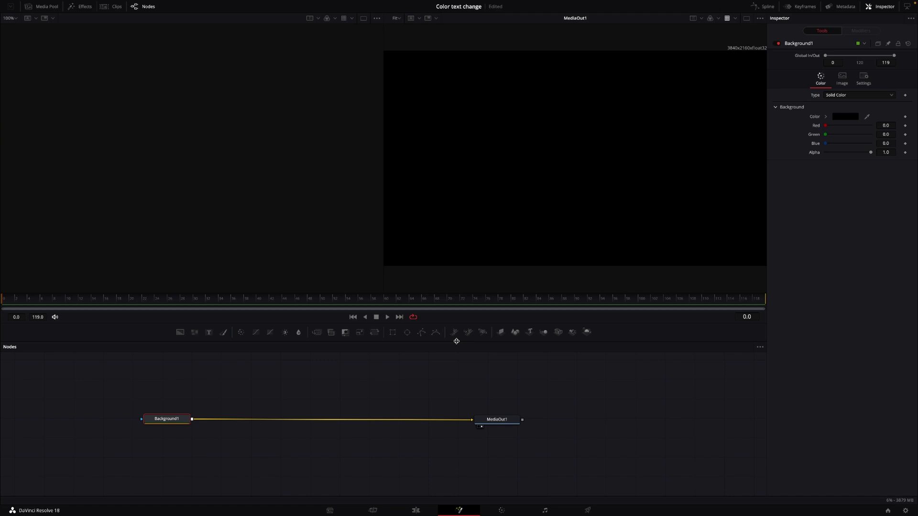
{"action": "left_click_drag", "start_coordinate": [209, 334], "coordinate": [303, 390]}
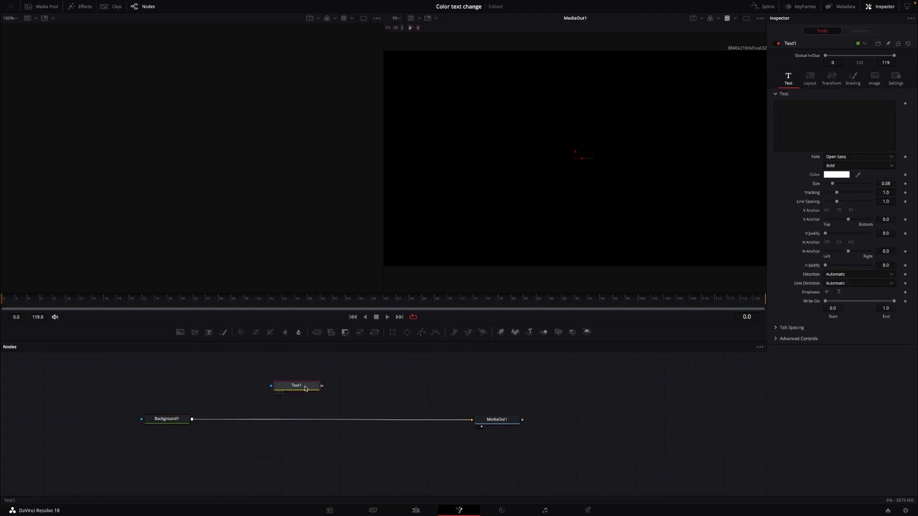
Enter 'I LOVE YOU' as the text and merge Text1 over Background1.
{"action": "left_click", "coordinate": [820, 115]}
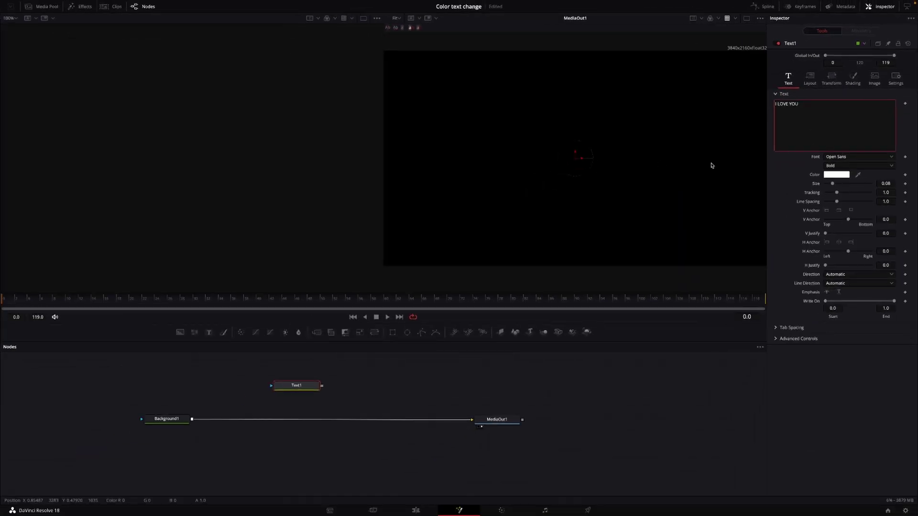
{"action": "left_click_drag", "start_coordinate": [322, 386], "coordinate": [191, 420]}
{"action": "left_click_drag", "start_coordinate": [312, 388], "coordinate": [310, 374]}
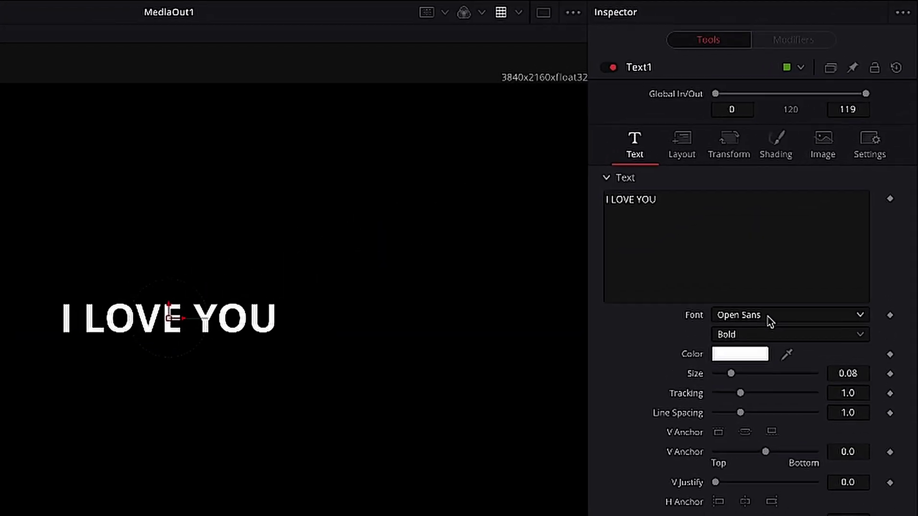
Set the text font to Oswald.
{"action": "left_click", "coordinate": [854, 157]}
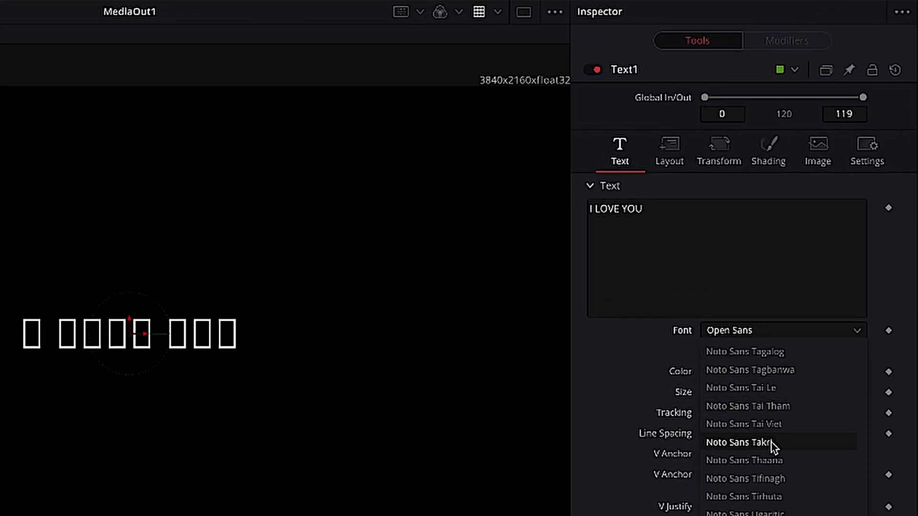
{"action": "scroll", "coordinate": [770, 447], "scroll_direction": "down", "scroll_amount": 4}
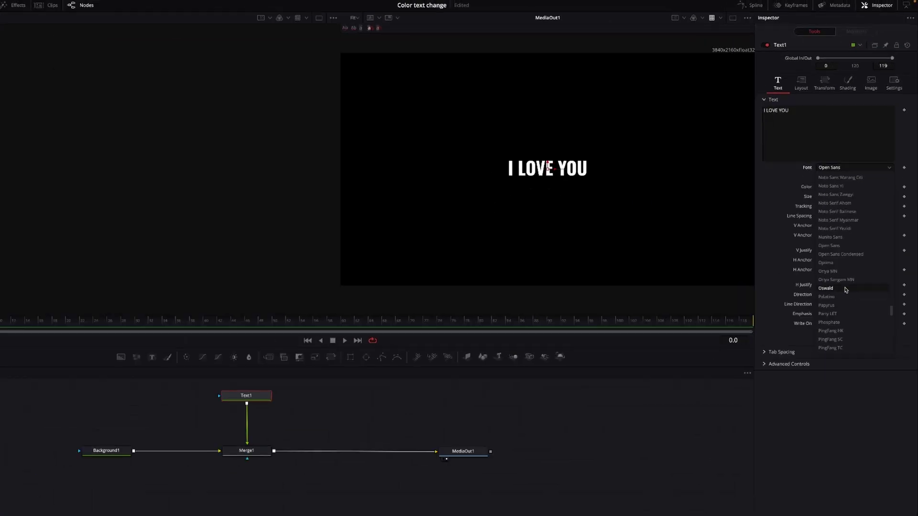
{"action": "left_click", "coordinate": [845, 288]}
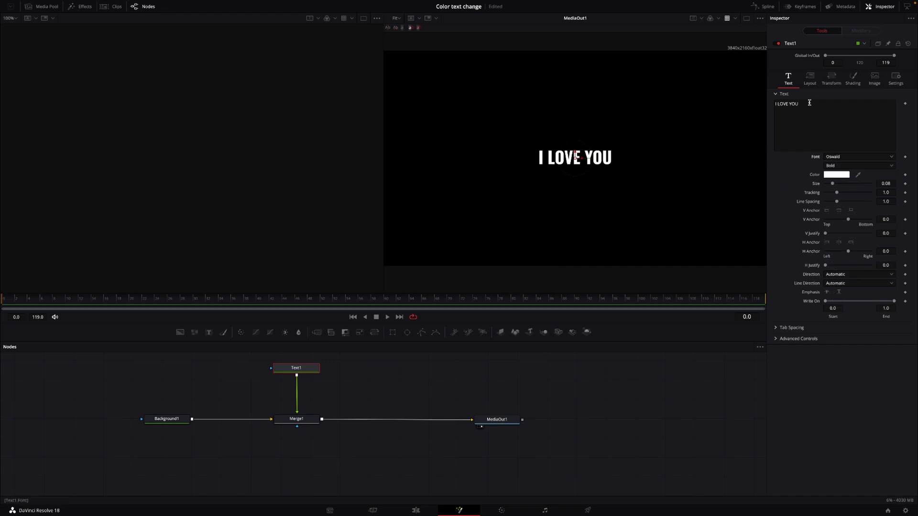
Enable the Red Outline shading element with 0.0354 thickness and a black colour.
{"action": "left_click", "coordinate": [853, 80]}
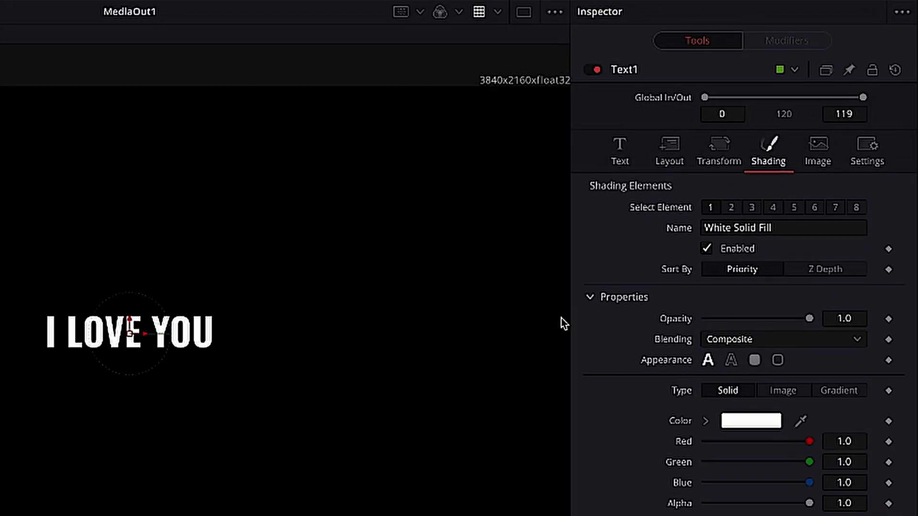
{"action": "left_click", "coordinate": [750, 208]}
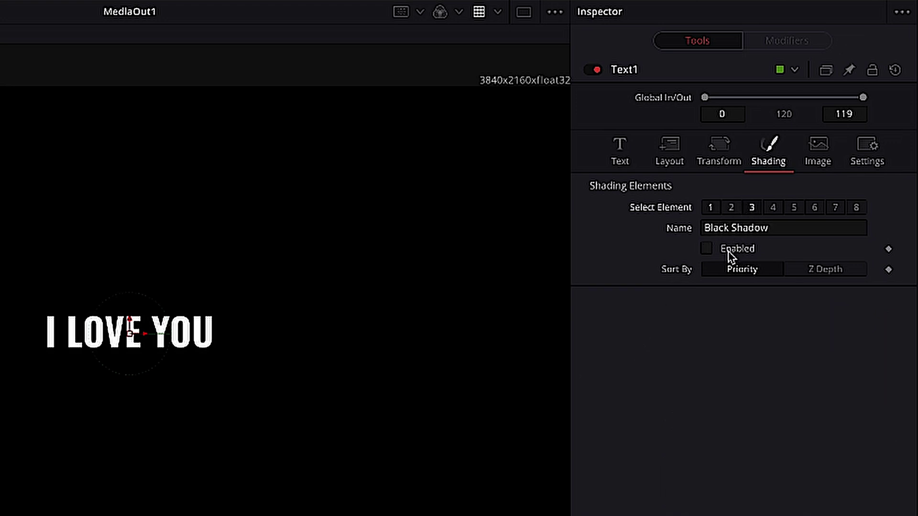
{"action": "left_click", "coordinate": [731, 209]}
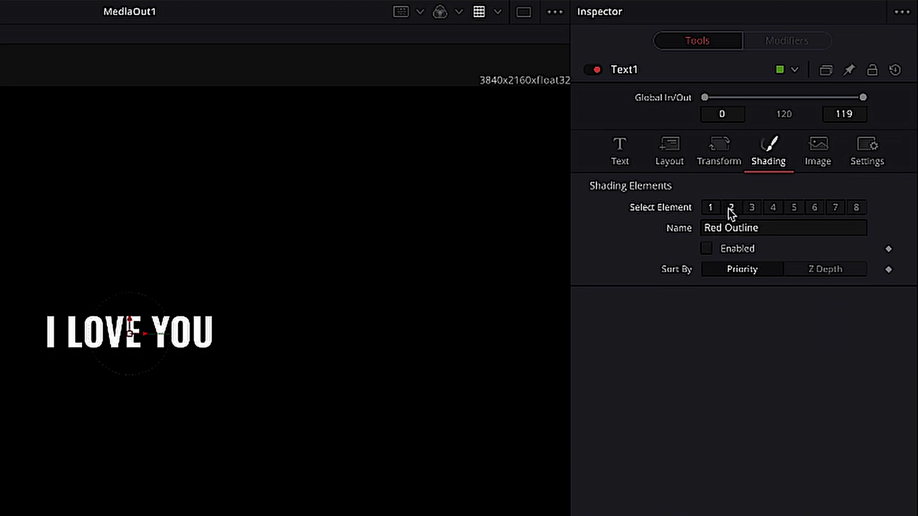
{"action": "left_click", "coordinate": [707, 254]}
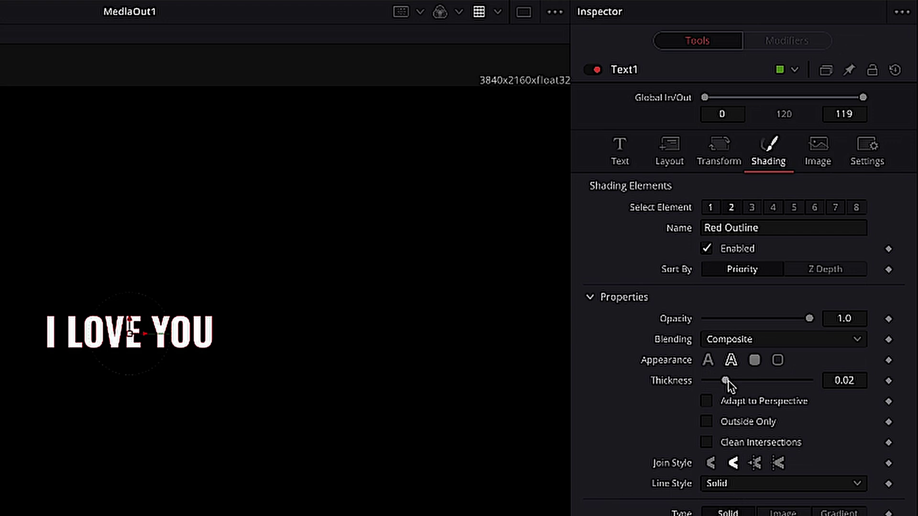
{"action": "left_click_drag", "start_coordinate": [726, 380], "coordinate": [743, 380]}
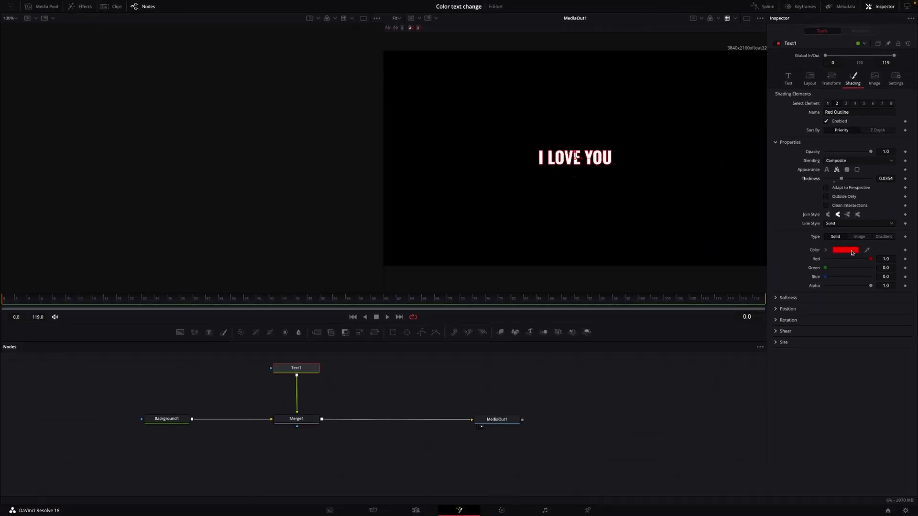
{"action": "left_click", "coordinate": [852, 252]}
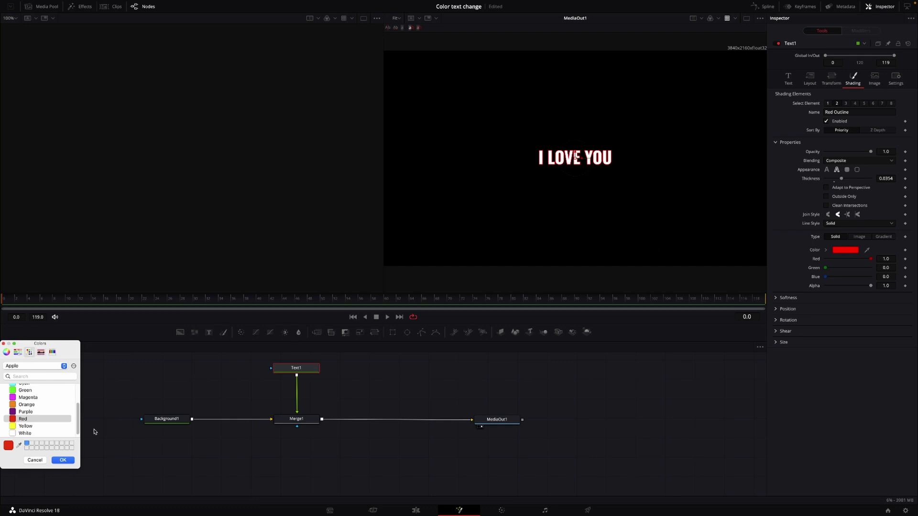
{"action": "left_click_drag", "start_coordinate": [78, 425], "coordinate": [75, 393]}
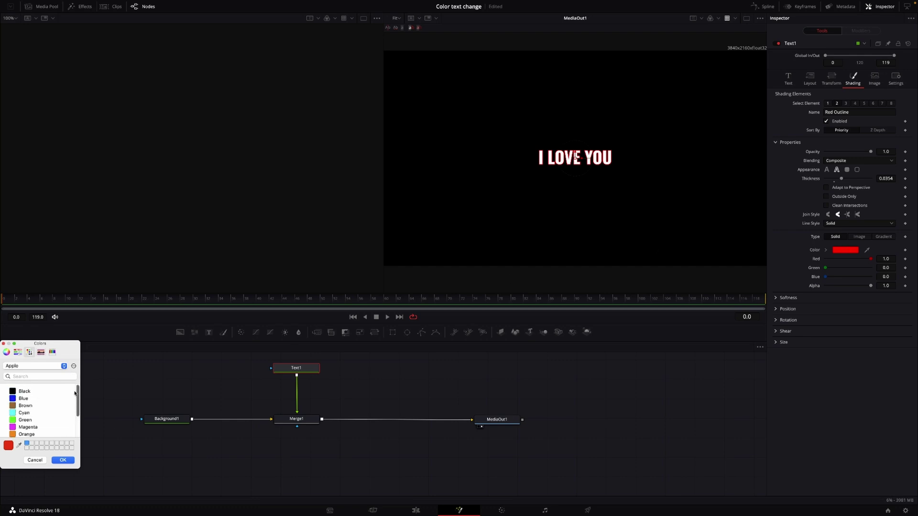
{"action": "left_click", "coordinate": [24, 391]}
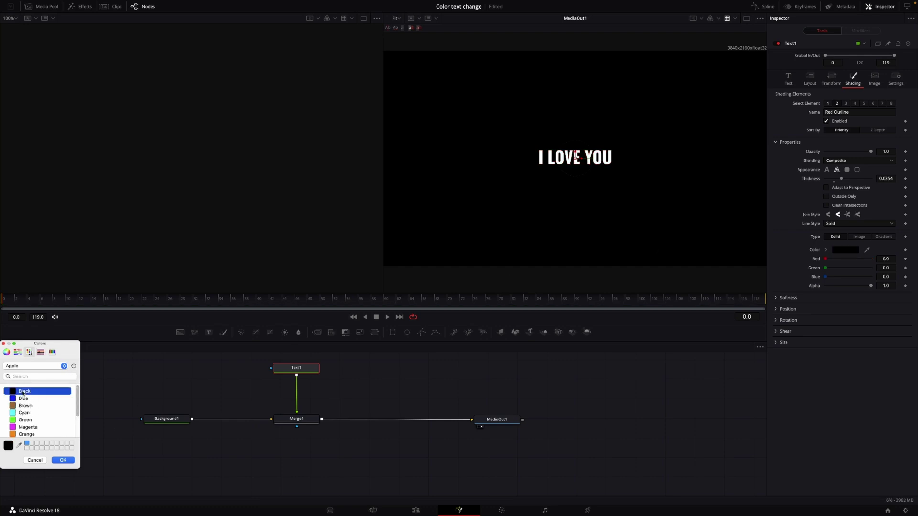
{"action": "left_click", "coordinate": [62, 460]}
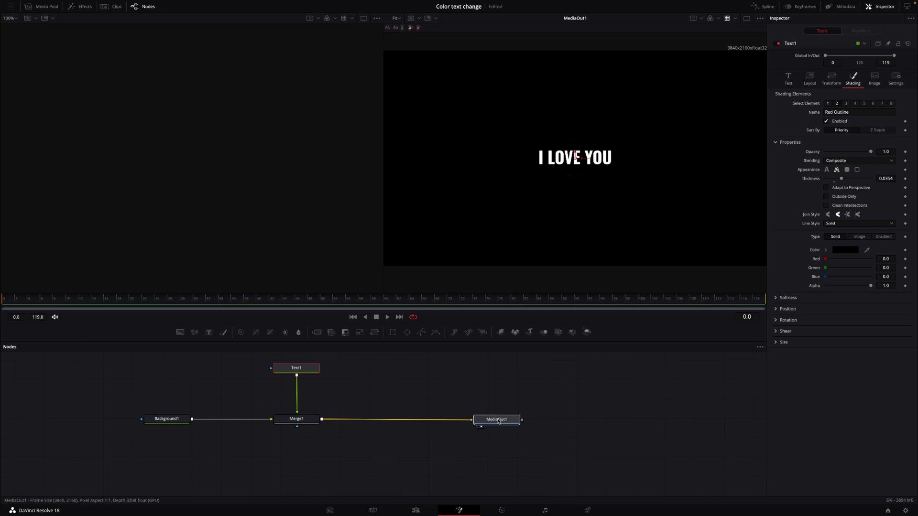
Show Text1 in the left viewer, shift MediaOut1 right, and copy the Text1 node.
{"action": "left_click_drag", "start_coordinate": [498, 421], "coordinate": [280, 259]}
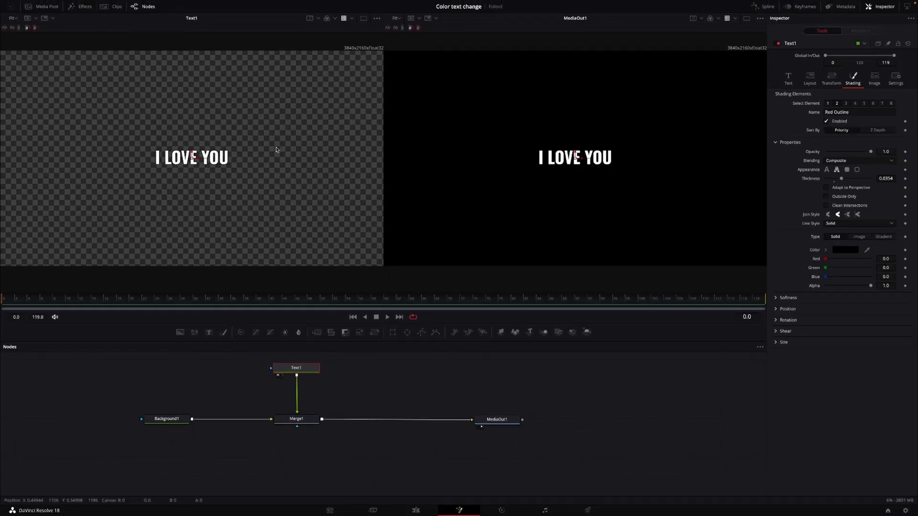
{"action": "left_click_drag", "start_coordinate": [499, 421], "coordinate": [549, 420]}
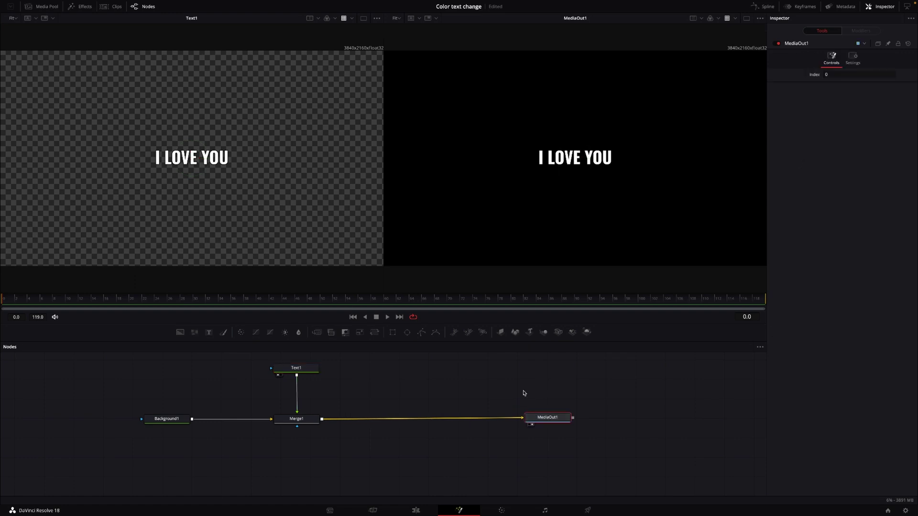
{"action": "left_click", "coordinate": [300, 371]}
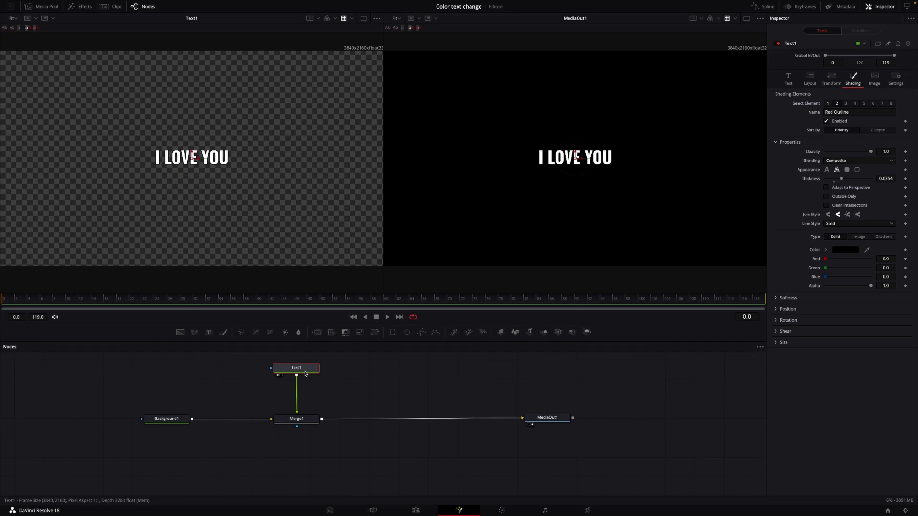
{"action": "right_click", "coordinate": [305, 372]}
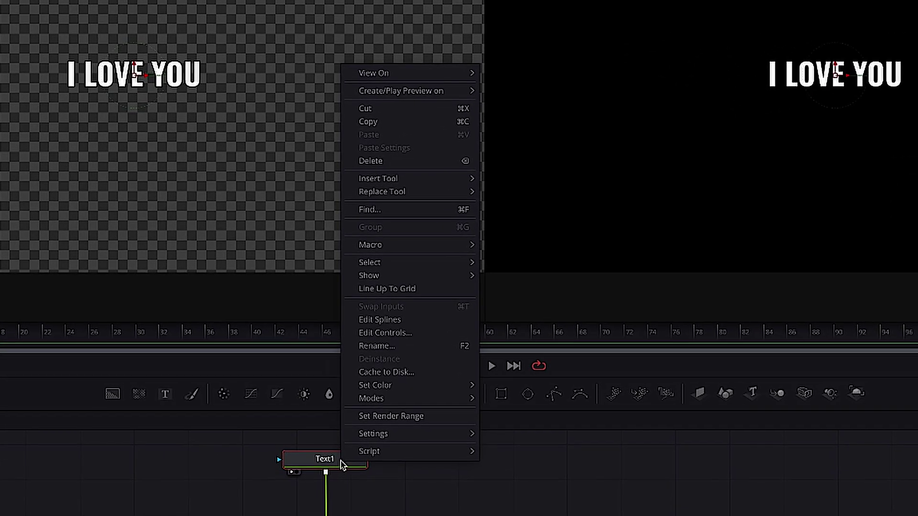
{"action": "left_click", "coordinate": [372, 122]}
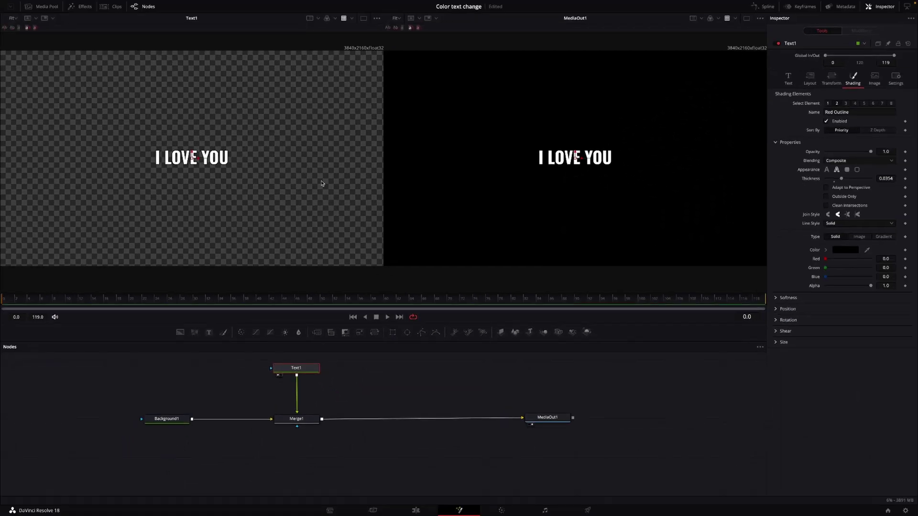
Paste a duplicate of Text1 as Text1_1 and position it in the node graph.
{"action": "left_click", "coordinate": [406, 376]}
{"action": "key", "text": "ctrl+v"}
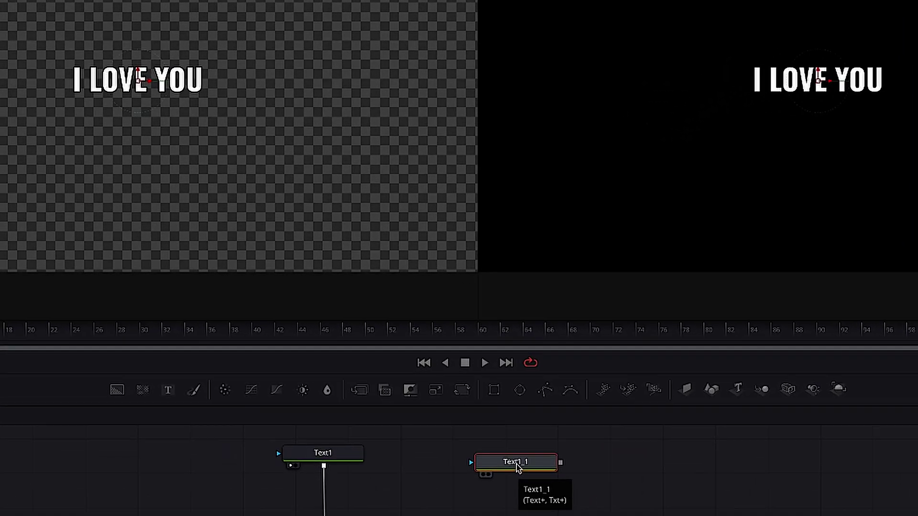
{"action": "right_click", "coordinate": [406, 375]}
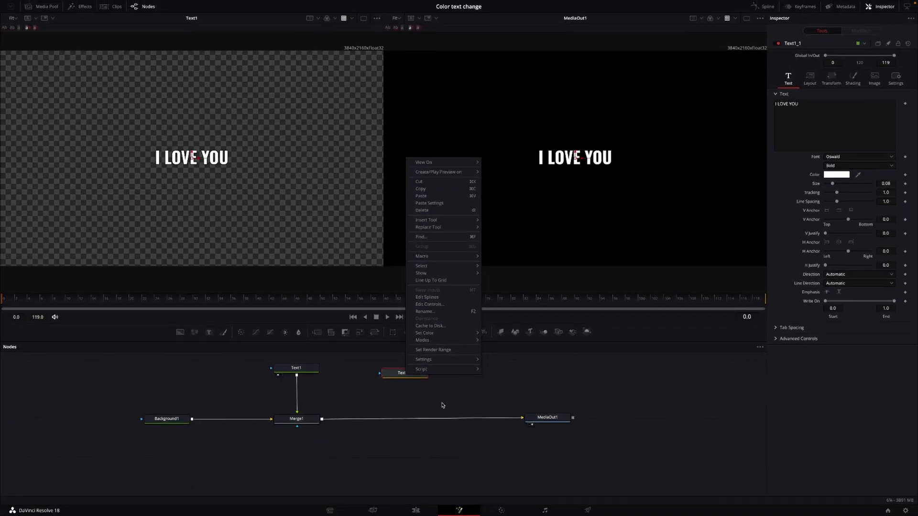
{"action": "left_click", "coordinate": [443, 405]}
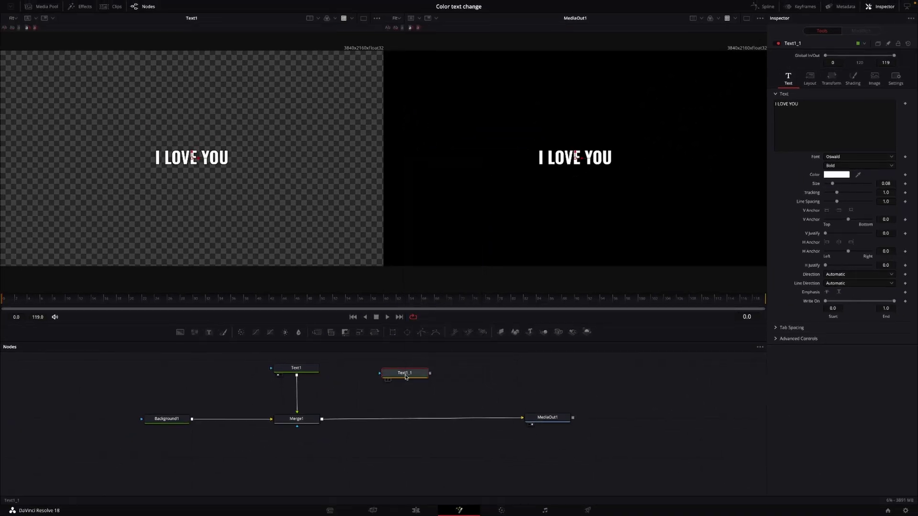
{"action": "mouse_move", "coordinate": [408, 375]}
{"action": "left_mouse_down"}
{"action": "mouse_move", "coordinate": [437, 385]}
{"action": "mouse_move", "coordinate": [414, 375]}
{"action": "left_mouse_up"}
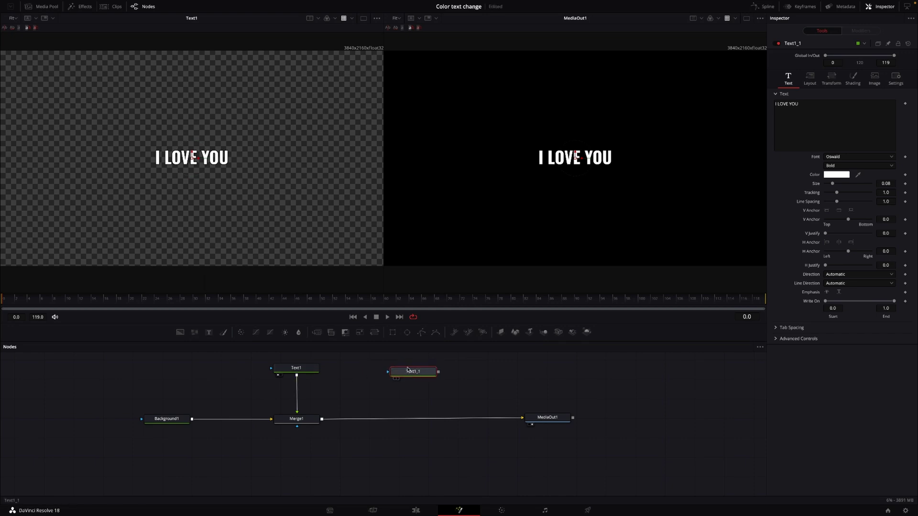
Change Text1_1's text colour to red and view it in the left viewer.
{"action": "left_click", "coordinate": [835, 175]}
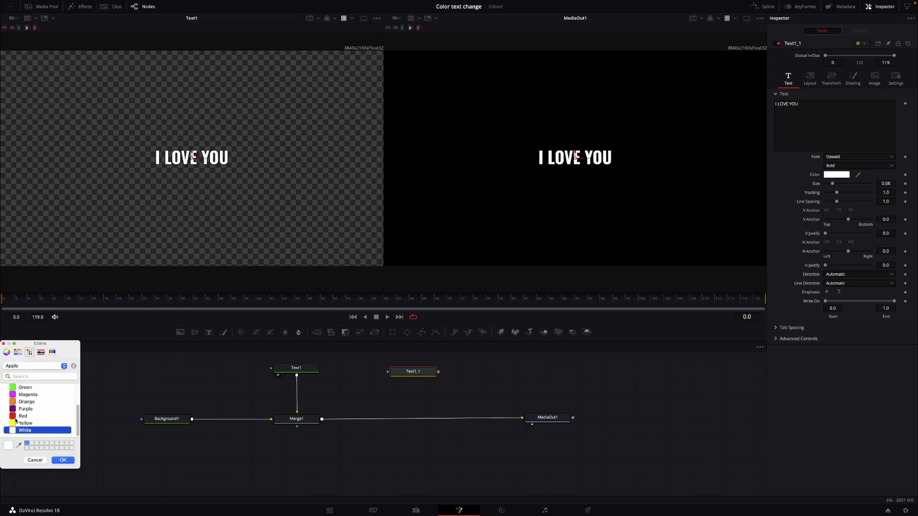
{"action": "scroll", "coordinate": [19, 419], "scroll_direction": "up", "scroll_amount": 3}
{"action": "scroll", "coordinate": [24, 418], "scroll_direction": "down", "scroll_amount": 3}
{"action": "left_click", "coordinate": [24, 417]}
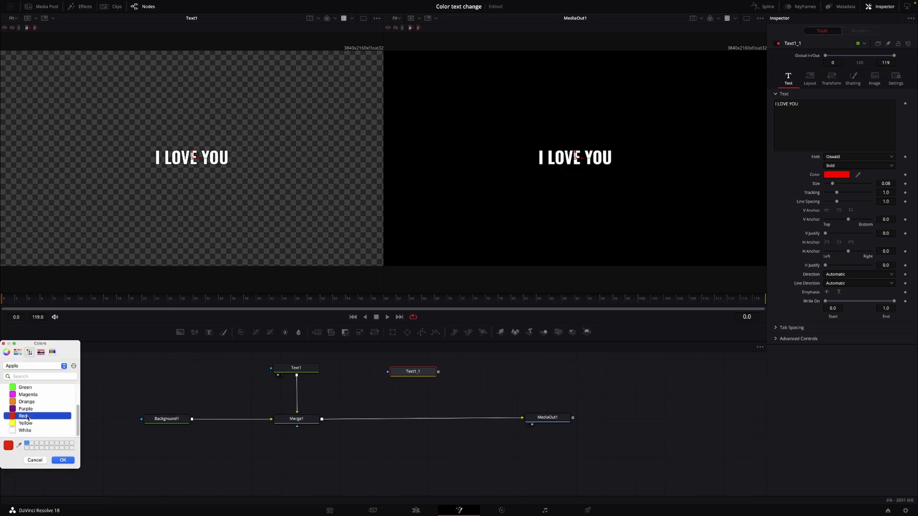
{"action": "left_click", "coordinate": [63, 460]}
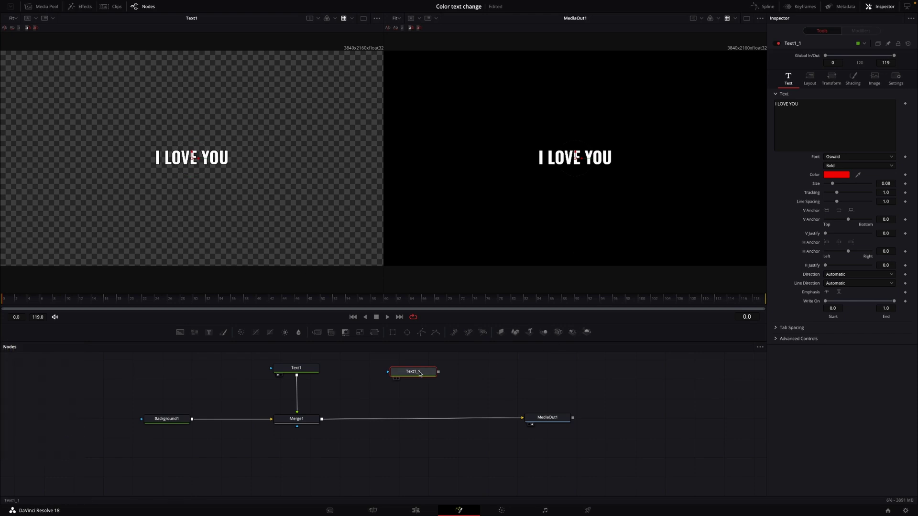
{"action": "key", "text": "1"}
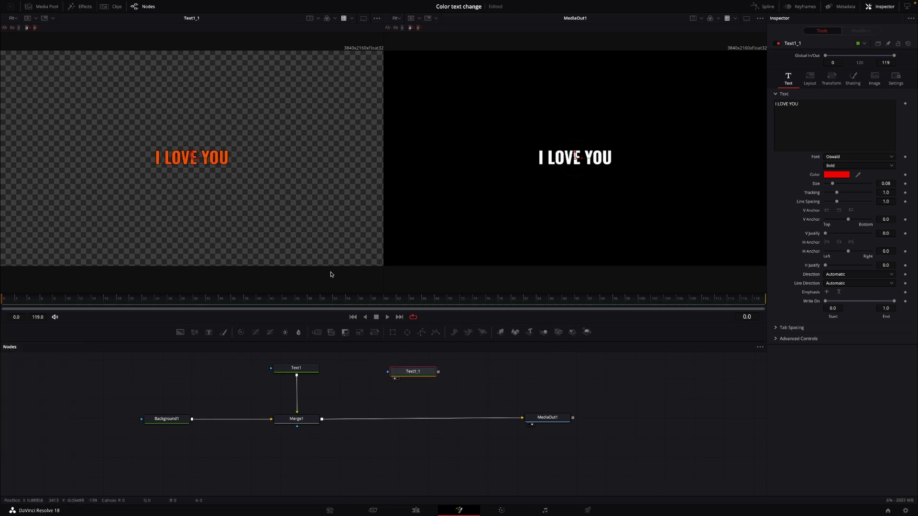
Refine Text1_1's colour to a pure red on the colour wheel.
{"action": "left_click", "coordinate": [834, 175]}
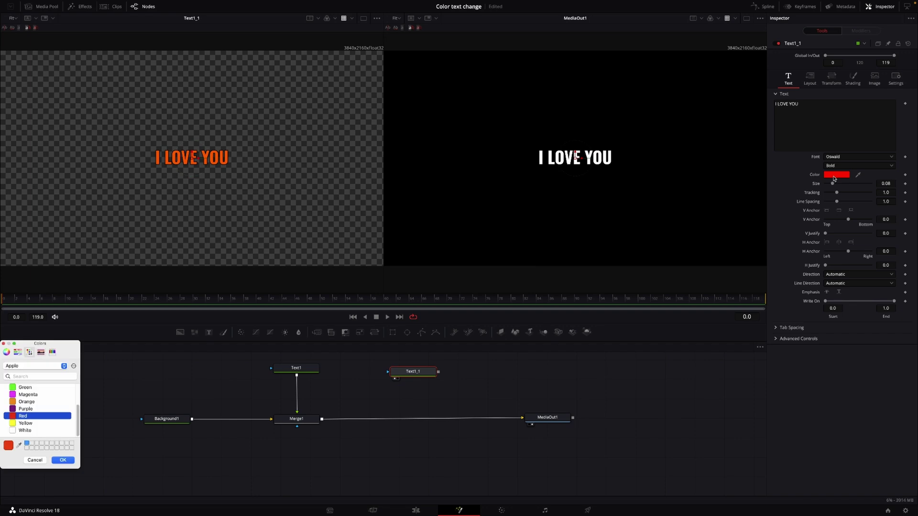
{"action": "left_click", "coordinate": [18, 352]}
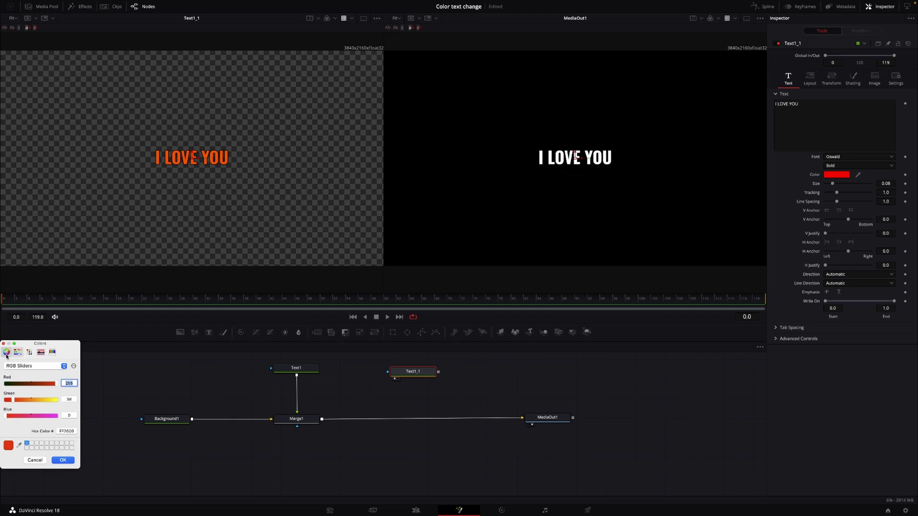
{"action": "left_click", "coordinate": [7, 353]}
{"action": "mouse_move", "coordinate": [67, 391]}
{"action": "left_mouse_down"}
{"action": "mouse_move", "coordinate": [71, 409]}
{"action": "mouse_move", "coordinate": [74, 395]}
{"action": "left_mouse_up"}
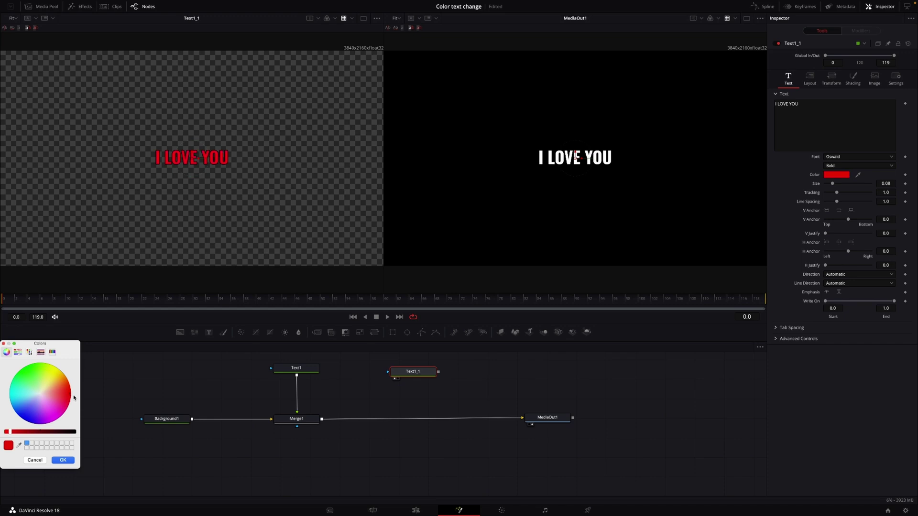
{"action": "left_click", "coordinate": [65, 461]}
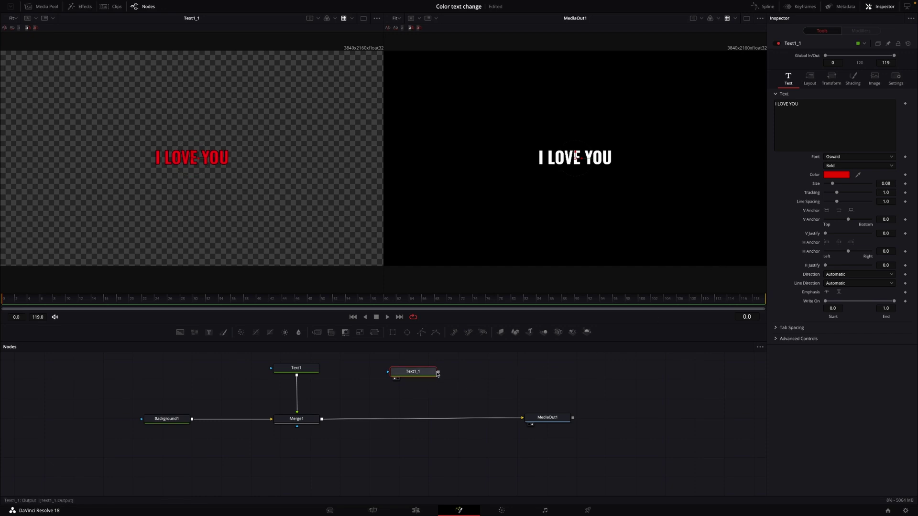
Merge Text1_1 over the Merge1 composite via Merge2 and add a Rectangle mask node.
{"action": "left_click_drag", "start_coordinate": [437, 372], "coordinate": [498, 369]}
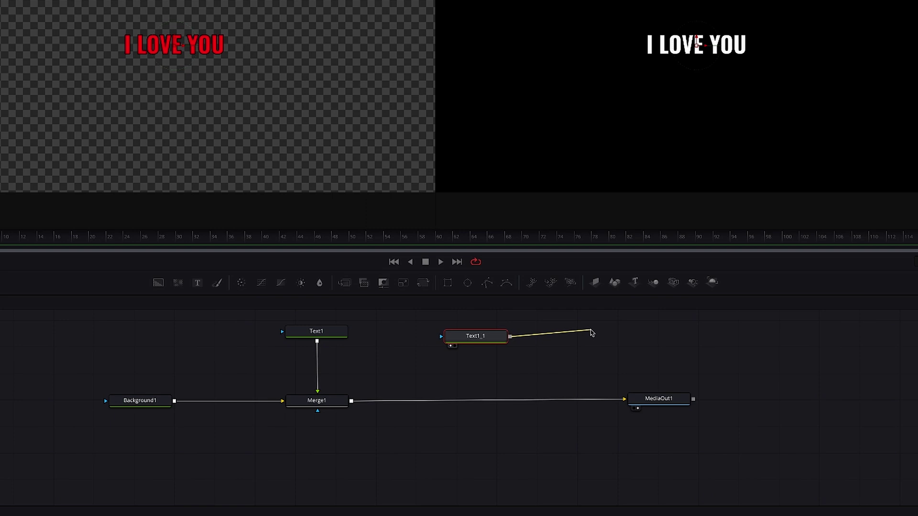
{"action": "left_click_drag", "start_coordinate": [592, 333], "coordinate": [388, 380]}
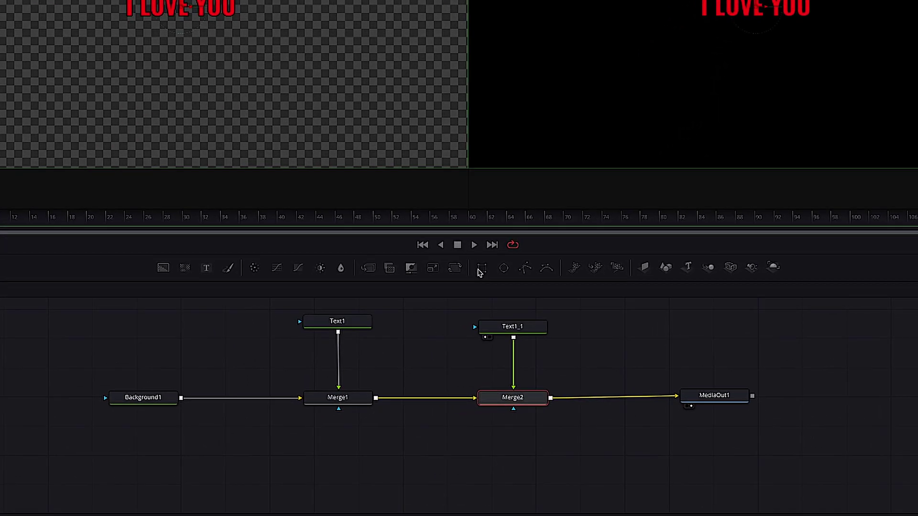
{"action": "left_click_drag", "start_coordinate": [480, 272], "coordinate": [483, 450]}
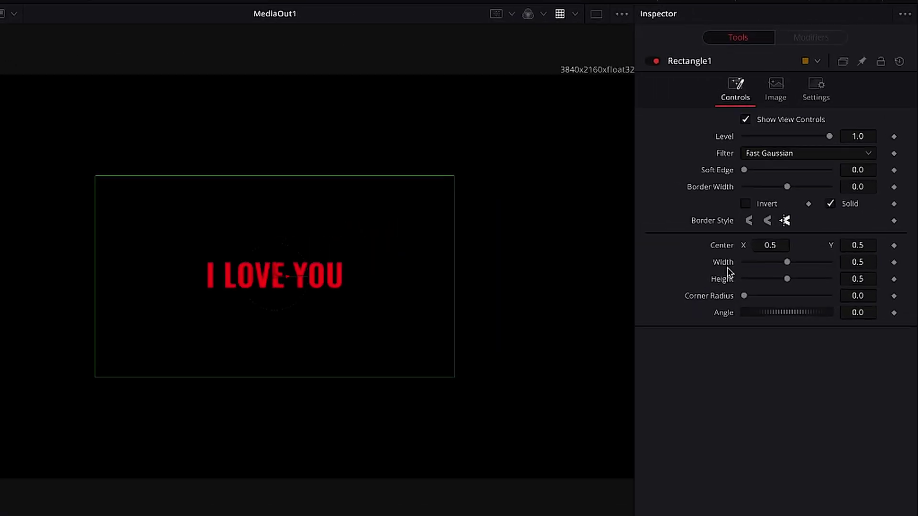
Set Rectangle1's width to 0.063 and wire it into Merge2's mask input.
{"action": "left_click_drag", "start_coordinate": [788, 262], "coordinate": [786, 262]}
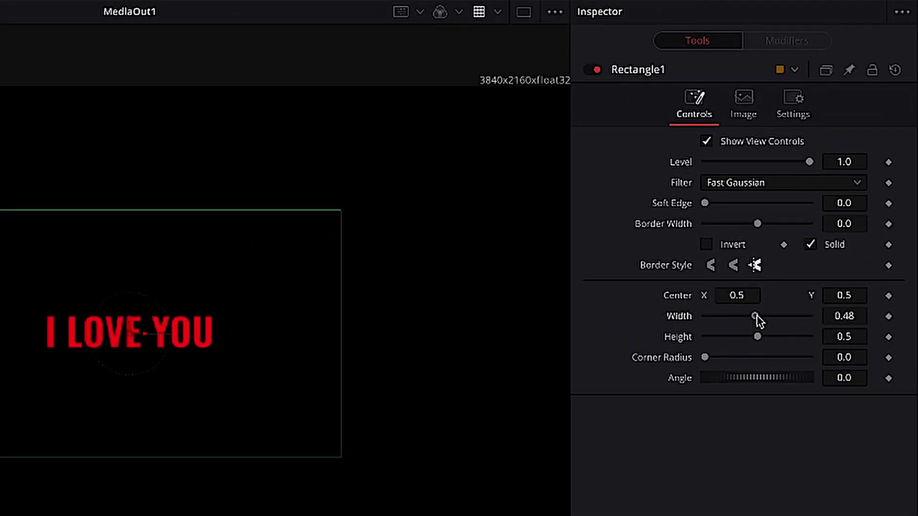
{"action": "left_click_drag", "start_coordinate": [755, 320], "coordinate": [712, 321]}
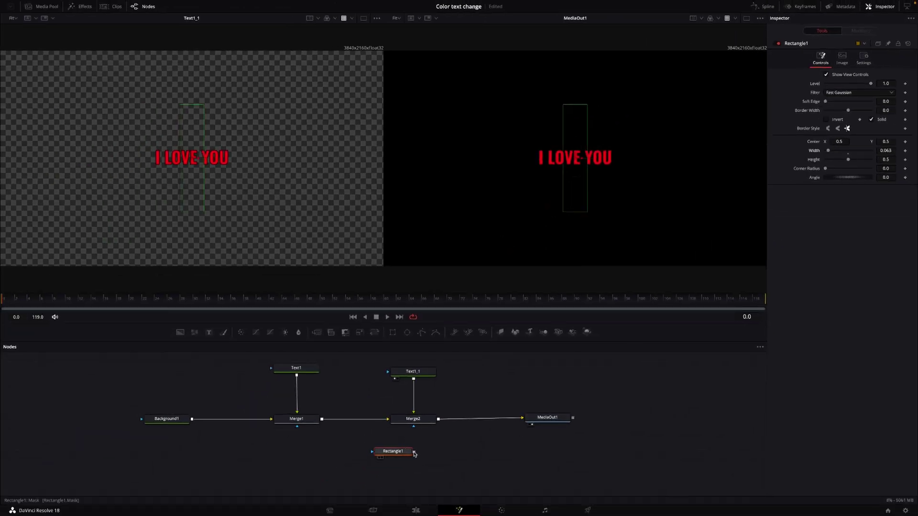
{"action": "left_click_drag", "start_coordinate": [414, 452], "coordinate": [414, 427]}
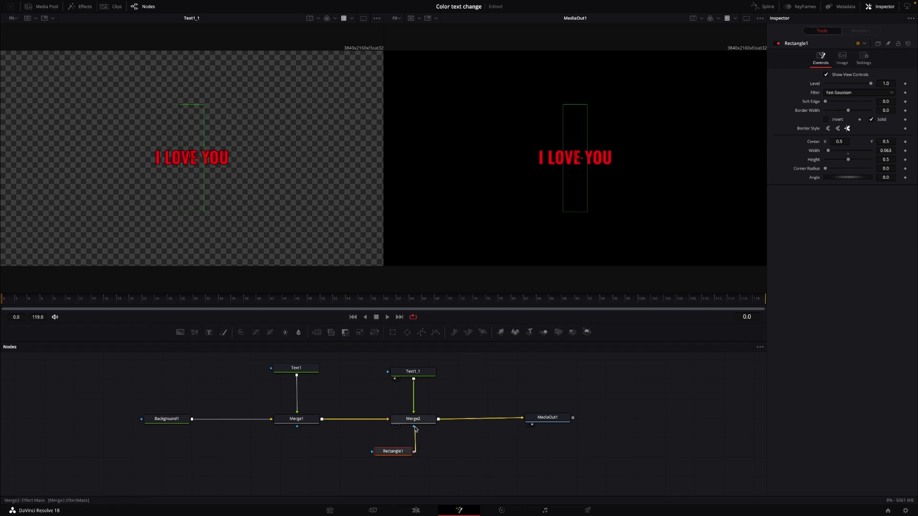
Shrink Rectangle1 to width 0.003, height 0.354, centred at 0.426, 0.498.
{"action": "left_click_drag", "start_coordinate": [414, 429], "coordinate": [414, 429]}
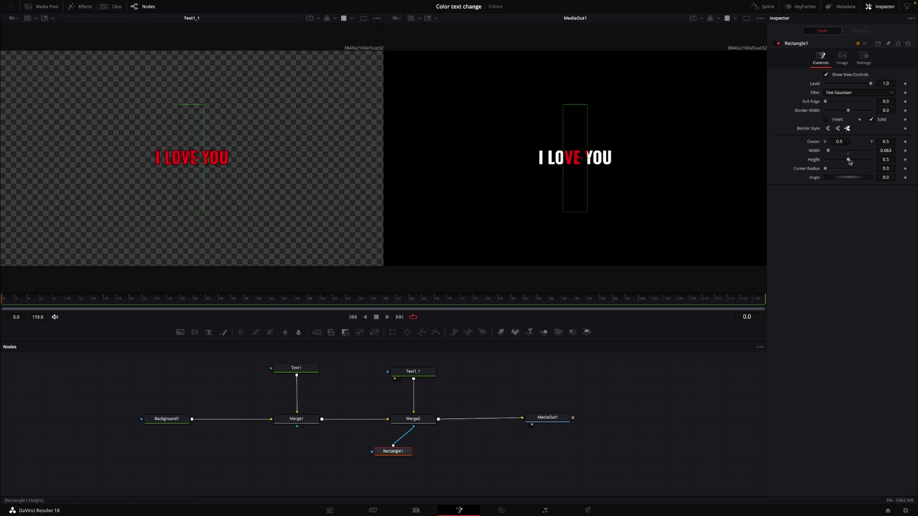
{"action": "left_click_drag", "start_coordinate": [849, 162], "coordinate": [827, 151]}
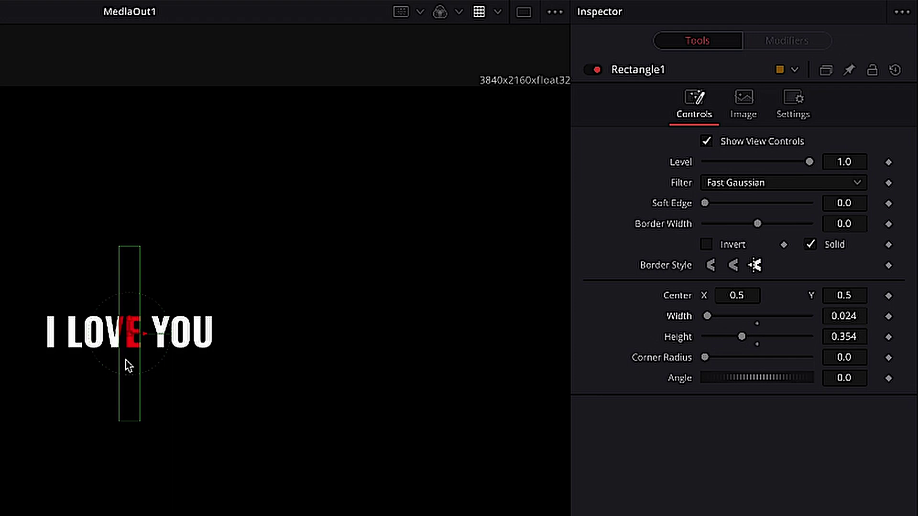
{"action": "scroll", "coordinate": [166, 411], "scroll_direction": "down", "scroll_amount": 3}
{"action": "scroll", "coordinate": [168, 415], "scroll_direction": "up", "scroll_amount": 5}
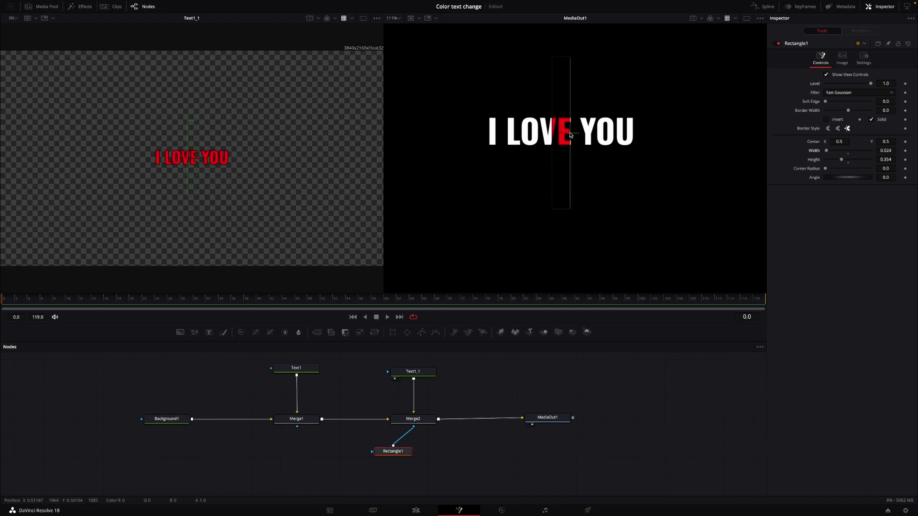
{"action": "mouse_move", "coordinate": [571, 135]}
{"action": "left_mouse_down"}
{"action": "mouse_move", "coordinate": [552, 138]}
{"action": "mouse_move", "coordinate": [564, 138]}
{"action": "left_mouse_up"}
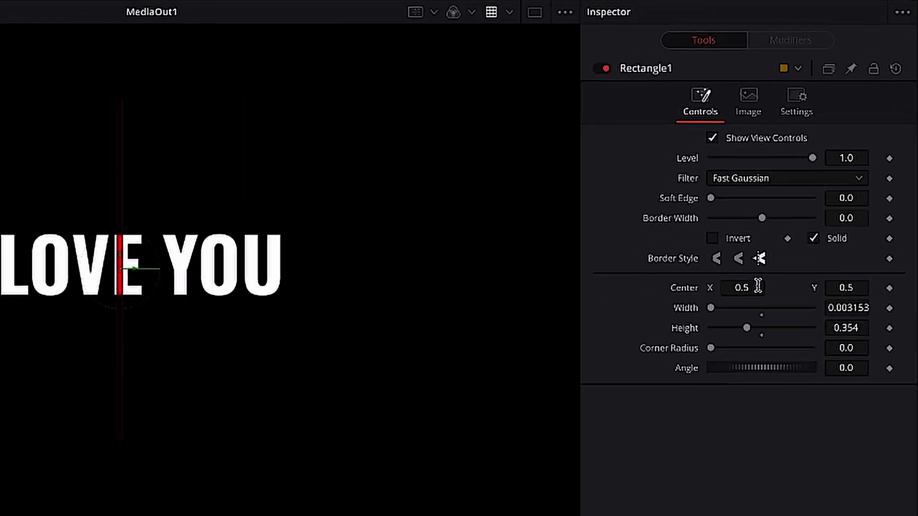
{"action": "mouse_move", "coordinate": [856, 292]}
{"action": "left_mouse_down"}
{"action": "mouse_move", "coordinate": [844, 292]}
{"action": "mouse_move", "coordinate": [855, 292]}
{"action": "left_mouse_up"}
{"action": "left_click_drag", "start_coordinate": [732, 293], "coordinate": [697, 293]}
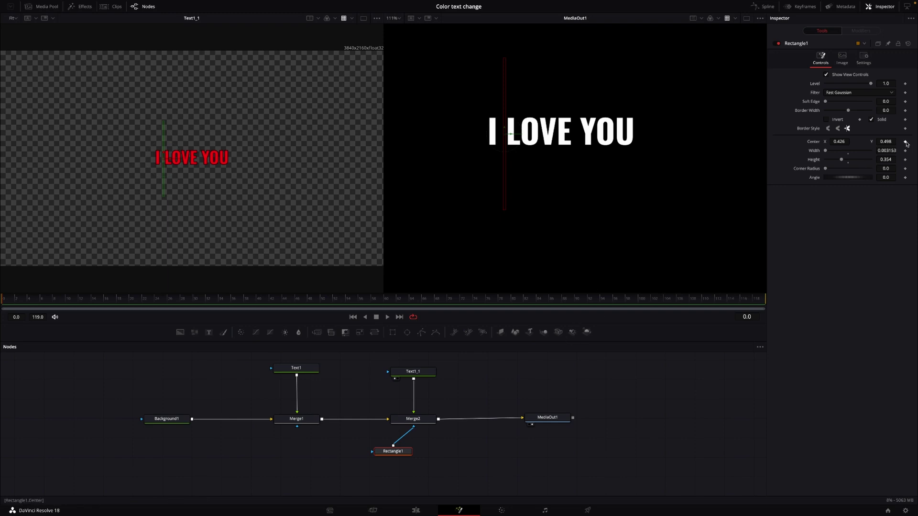
Keyframe the mask centre and width, then widen it to 0.097 at centre 0.472 later on.
{"action": "left_click", "coordinate": [905, 142]}
{"action": "left_click", "coordinate": [905, 150]}
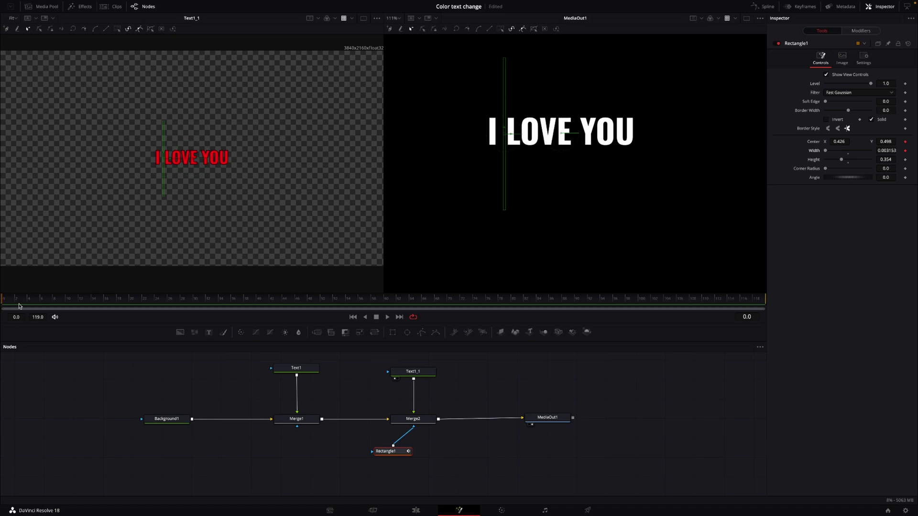
{"action": "left_click_drag", "start_coordinate": [61, 300], "coordinate": [168, 299]}
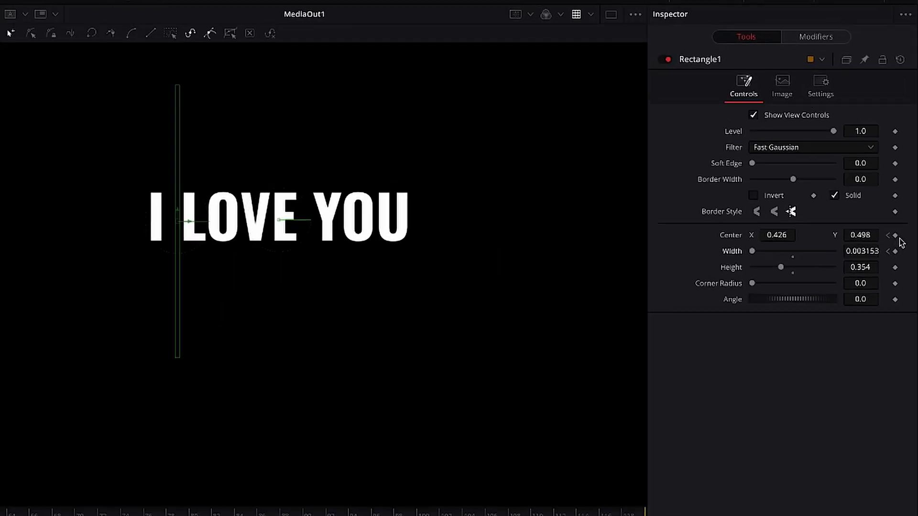
{"action": "left_click", "coordinate": [895, 235]}
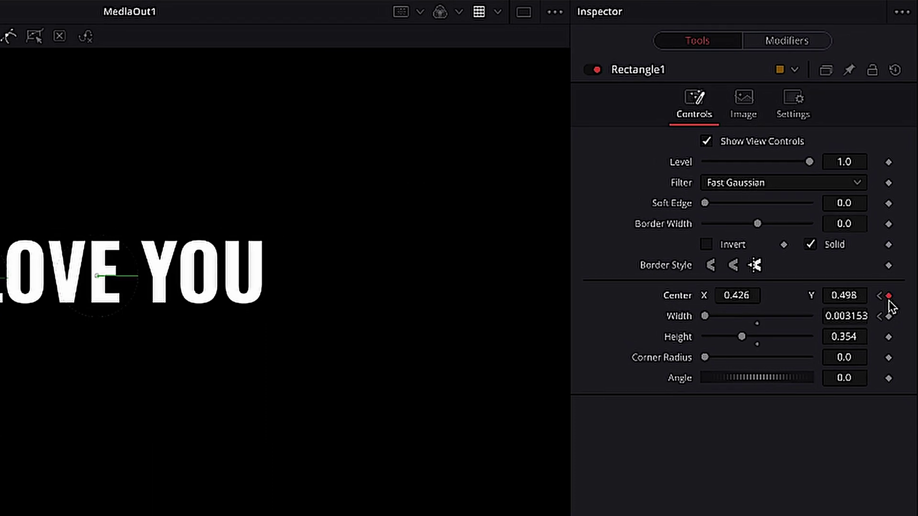
{"action": "left_click", "coordinate": [889, 316]}
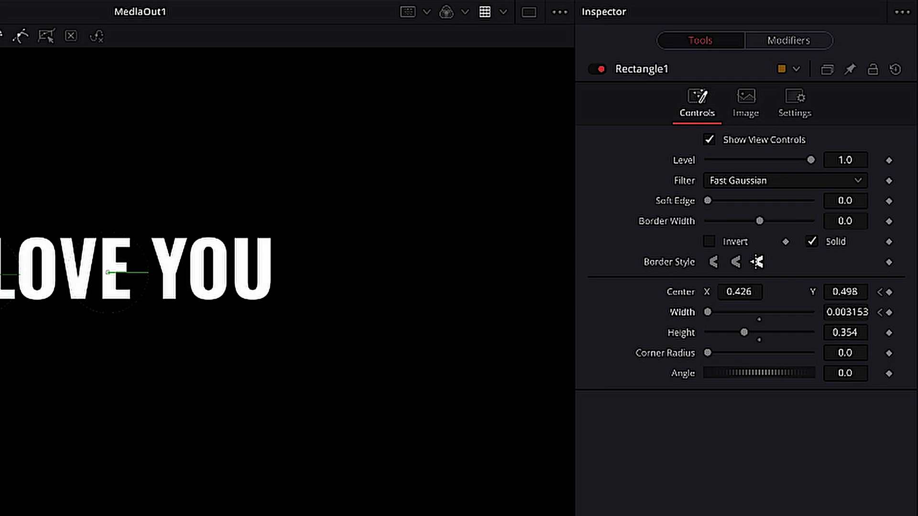
{"action": "left_click_drag", "start_coordinate": [708, 320], "coordinate": [739, 298]}
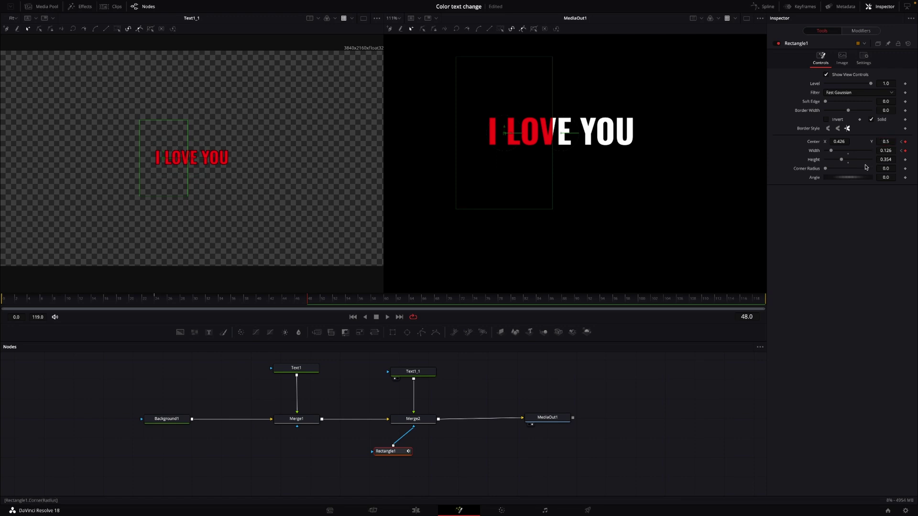
{"action": "left_click_drag", "start_coordinate": [836, 142], "coordinate": [847, 142]}
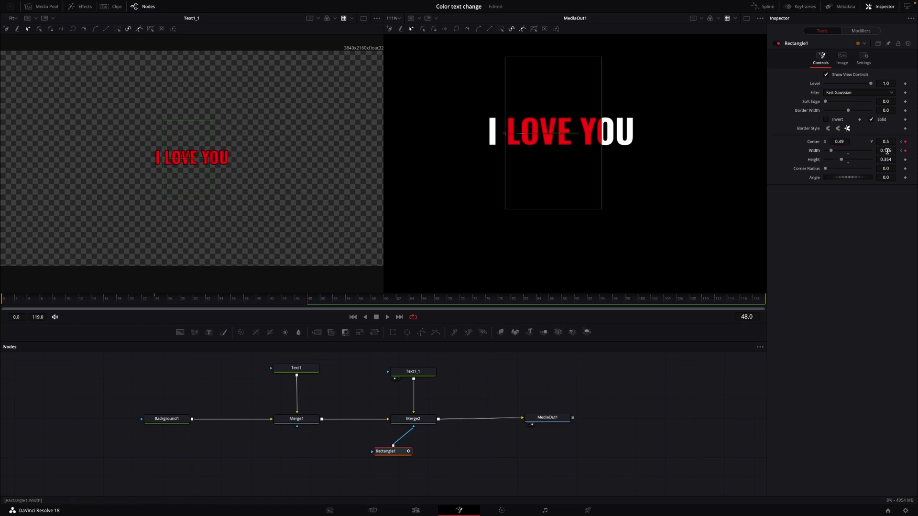
{"action": "left_click_drag", "start_coordinate": [887, 151], "coordinate": [837, 142]}
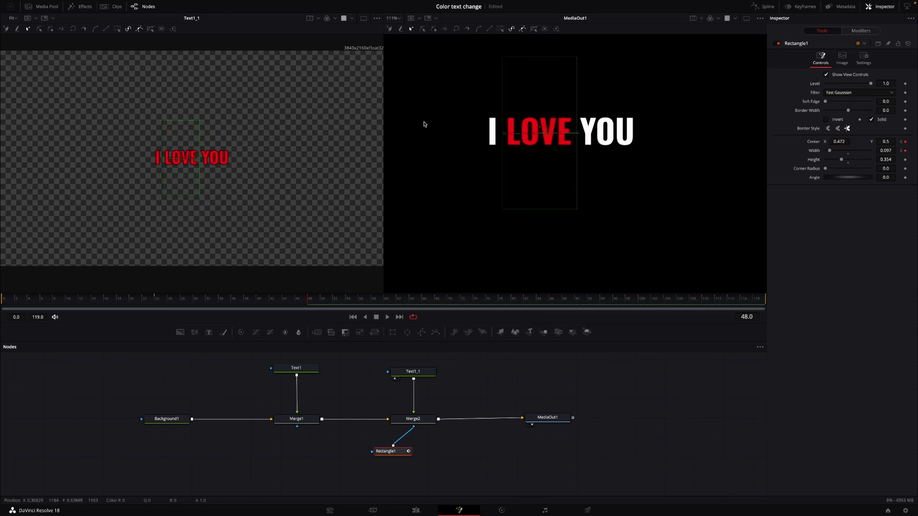
Play the mask animation from the first frame through MediaOut1 to check it.
{"action": "left_click", "coordinate": [4, 308]}
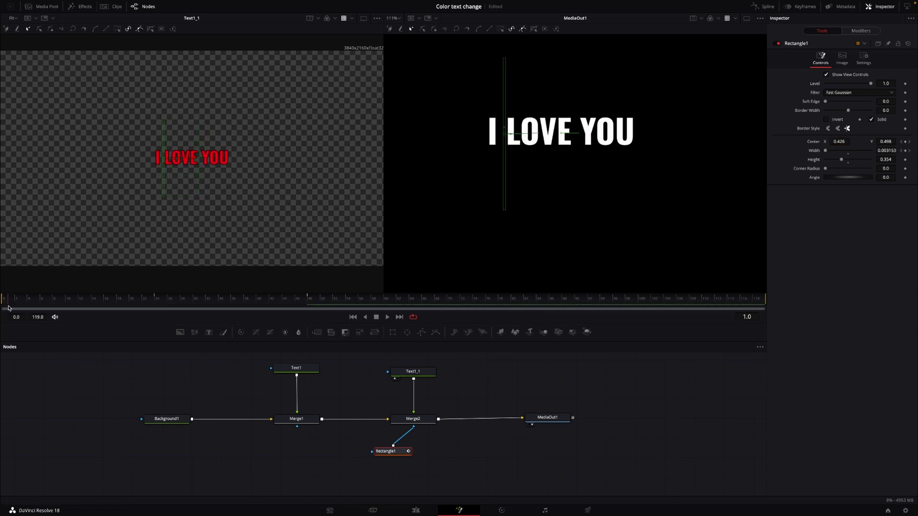
{"action": "left_click", "coordinate": [536, 420]}
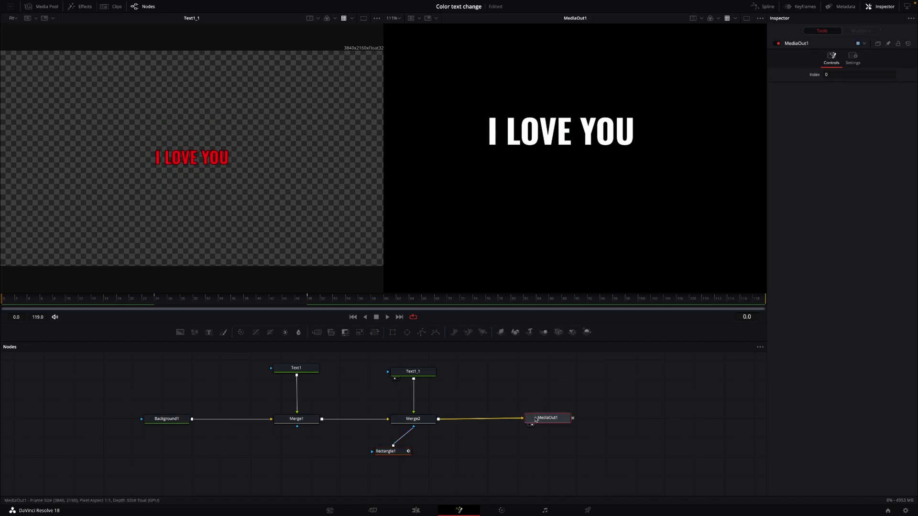
{"action": "key", "text": "space"}
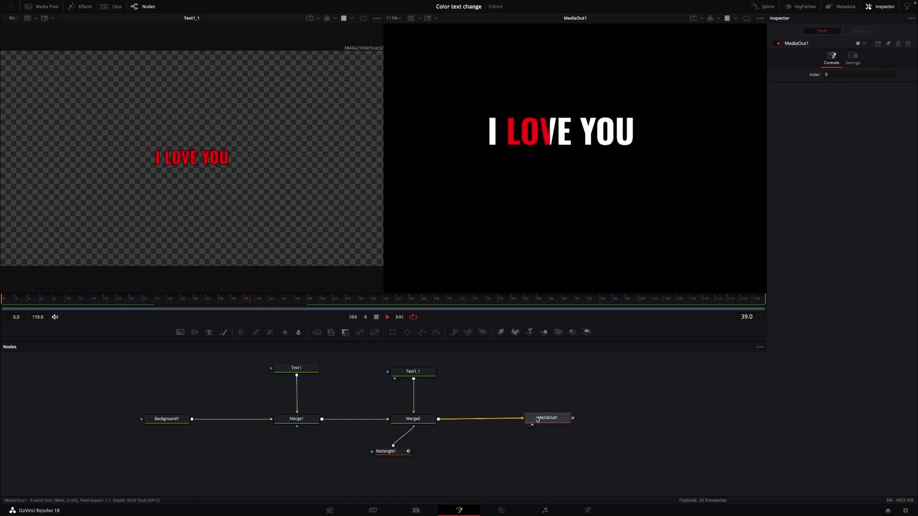
{"action": "key", "text": "space"}
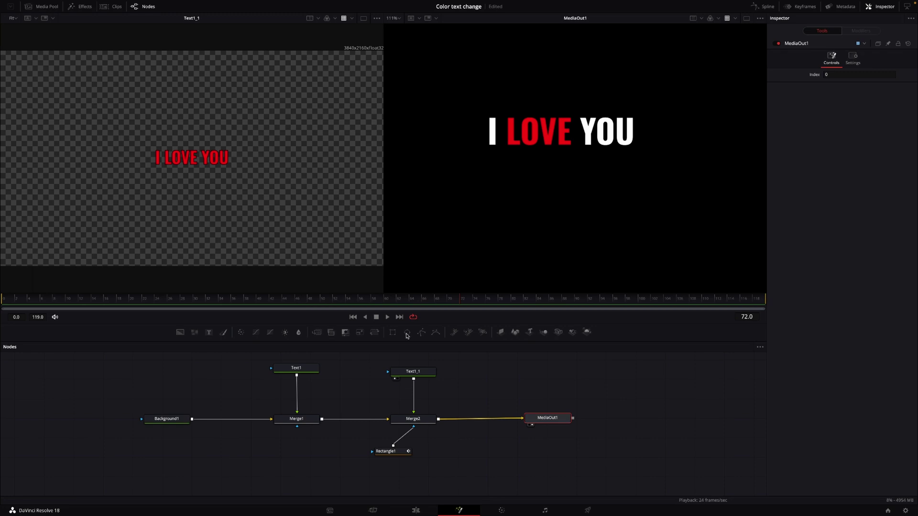
Show Rectangle1's curves in the Spline editor and smooth all its keyframes.
{"action": "left_click", "coordinate": [18, 302]}
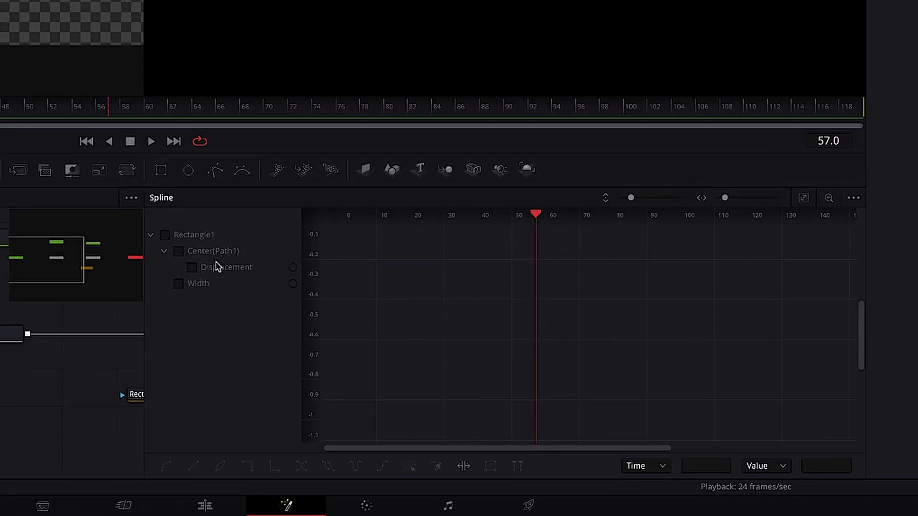
{"action": "left_click", "coordinate": [143, 223]}
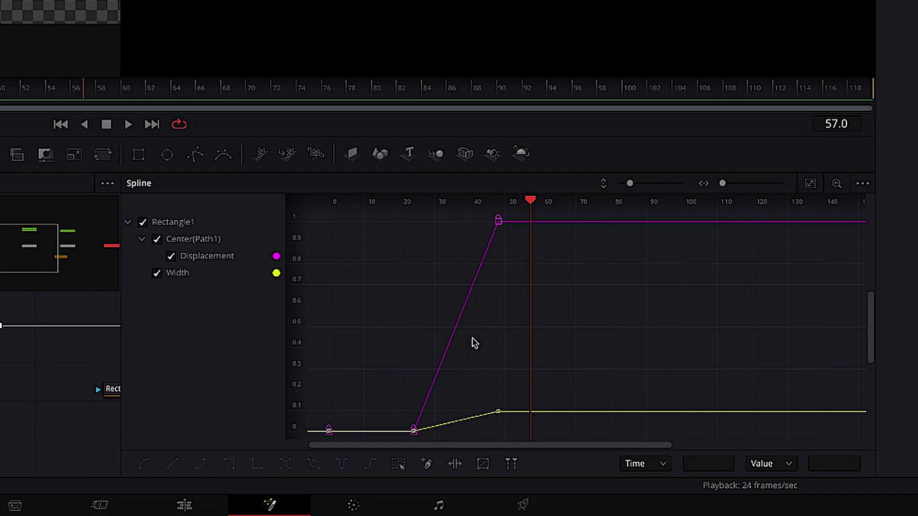
{"action": "left_click", "coordinate": [811, 191]}
{"action": "left_click_drag", "start_coordinate": [508, 266], "coordinate": [521, 387]}
{"action": "left_click_drag", "start_coordinate": [489, 214], "coordinate": [837, 429]}
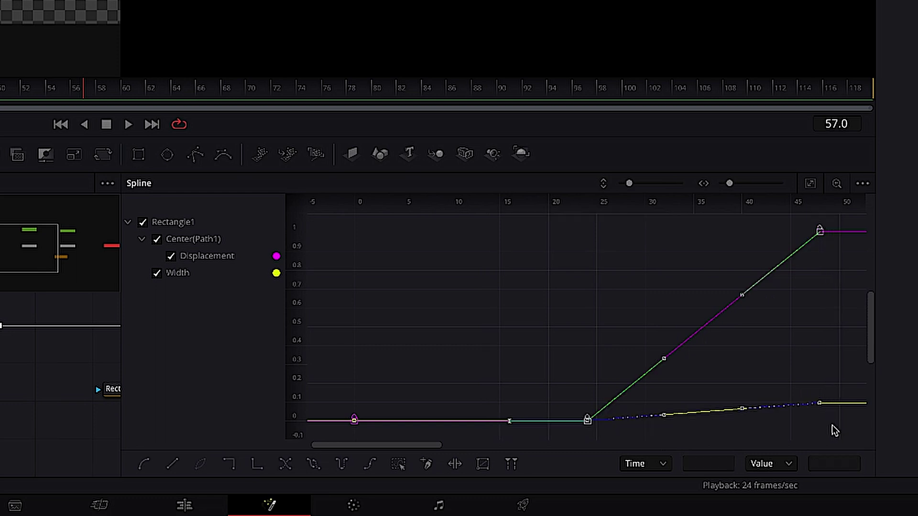
{"action": "key", "text": "s"}
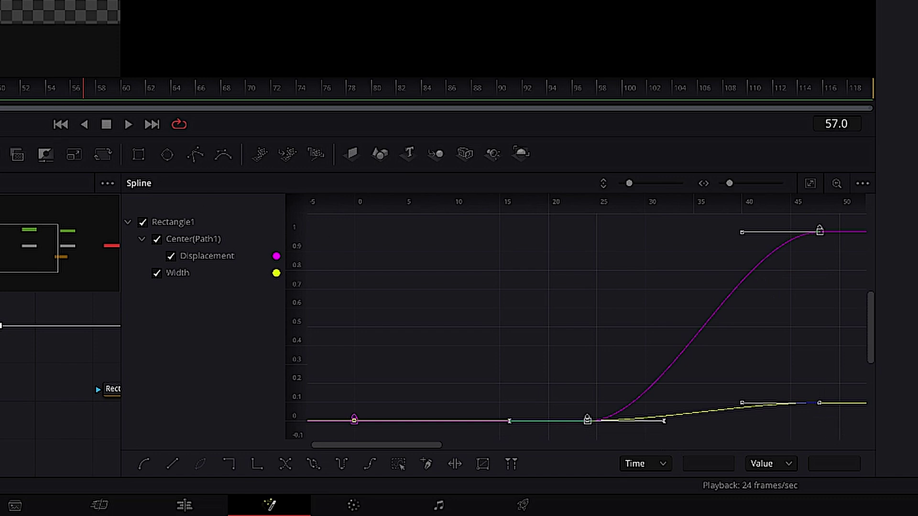
Lengthen the Bezier handles on the first and last Displacement keys for a gentler ease.
{"action": "key", "text": "space"}
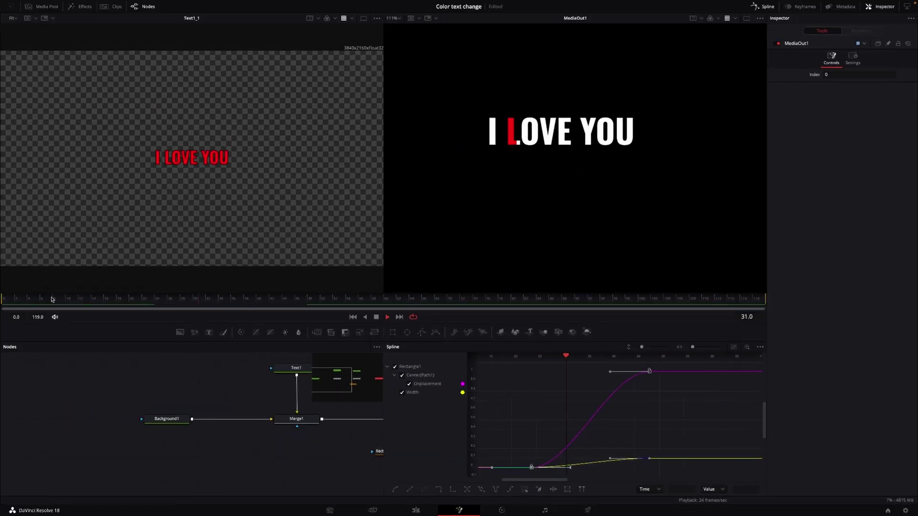
{"action": "key", "text": "space"}
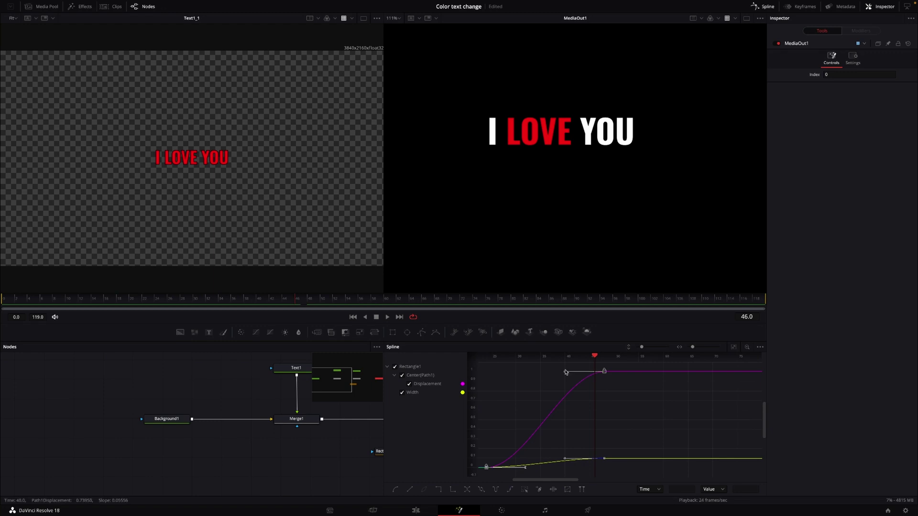
{"action": "left_click_drag", "start_coordinate": [564, 373], "coordinate": [551, 376]}
{"action": "left_click", "coordinate": [523, 464]}
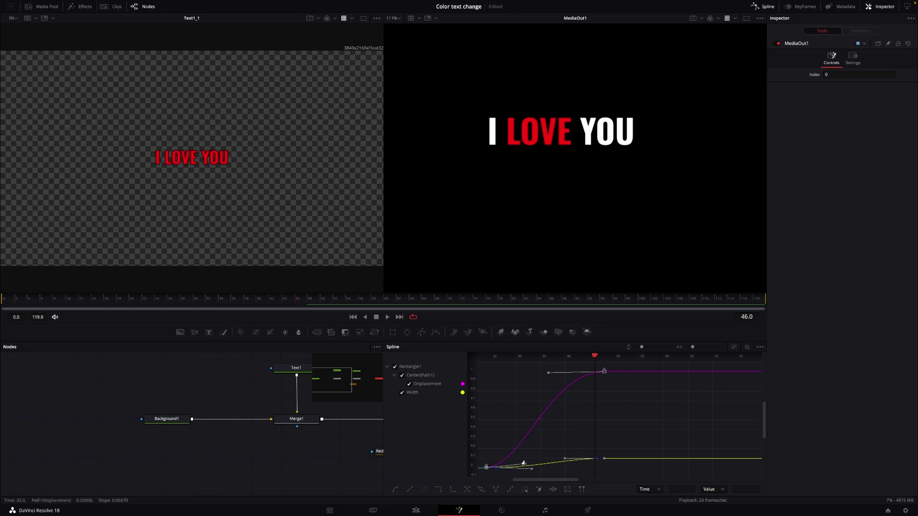
{"action": "left_click_drag", "start_coordinate": [523, 464], "coordinate": [577, 458]}
Replay the red sweep across LOVE from an early frame, then close the Spline editor.
{"action": "left_click_drag", "start_coordinate": [247, 302], "coordinate": [100, 302]}
{"action": "key", "text": "space"}
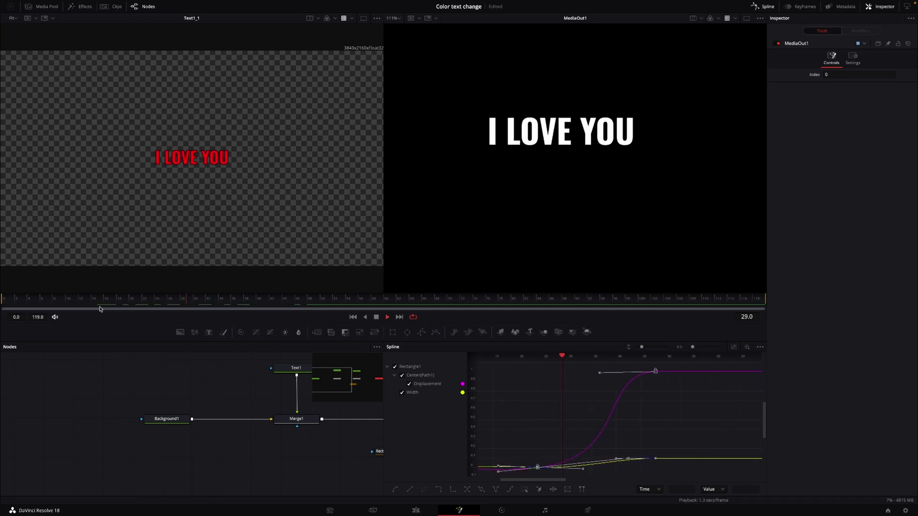
{"action": "key", "text": "space"}
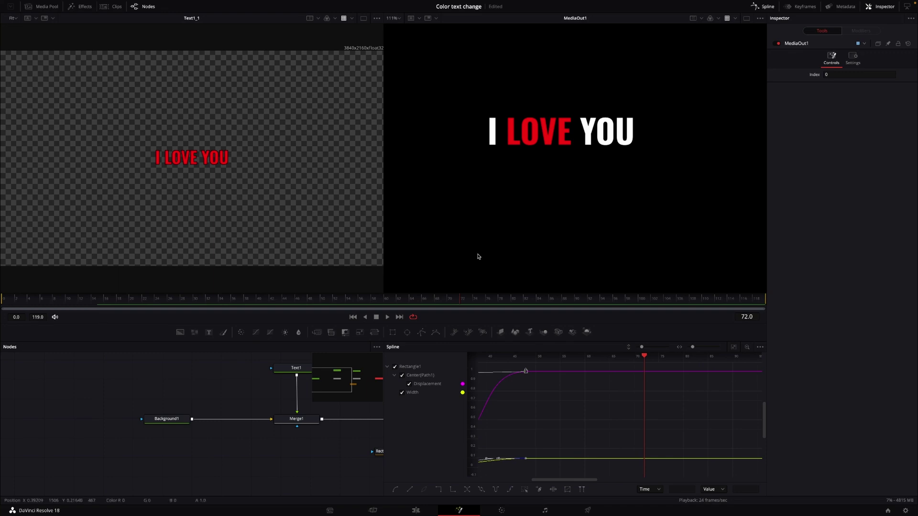
{"action": "left_click", "coordinate": [765, 9]}
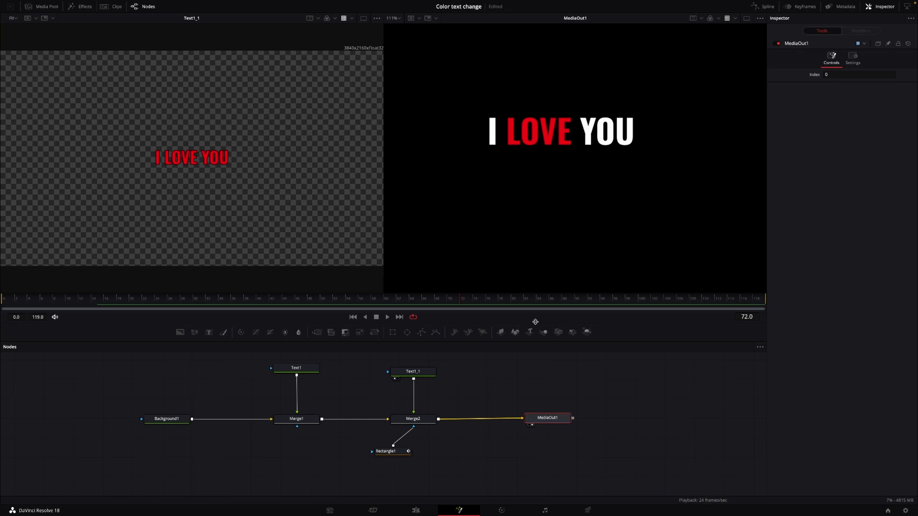
Set Background1's alpha to 0.0, then move to the Edit page.
{"action": "left_click", "coordinate": [163, 420]}
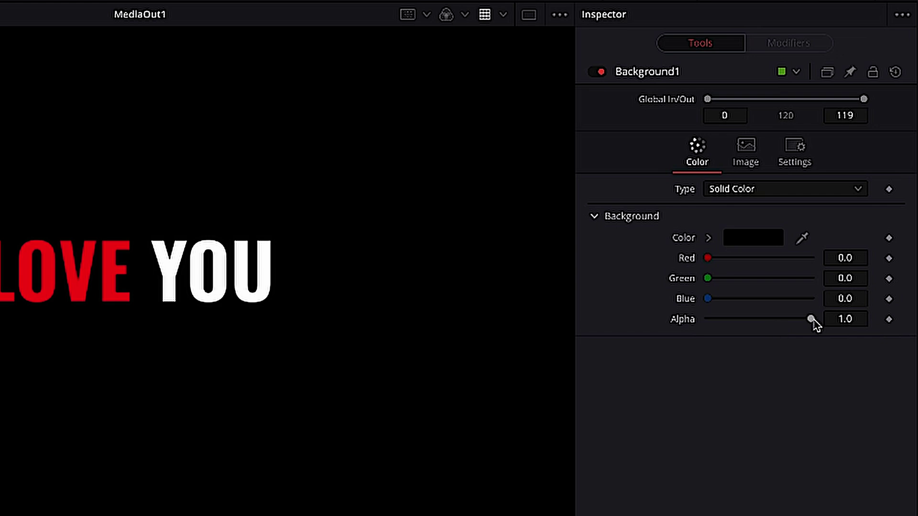
{"action": "left_click_drag", "start_coordinate": [813, 320], "coordinate": [707, 319]}
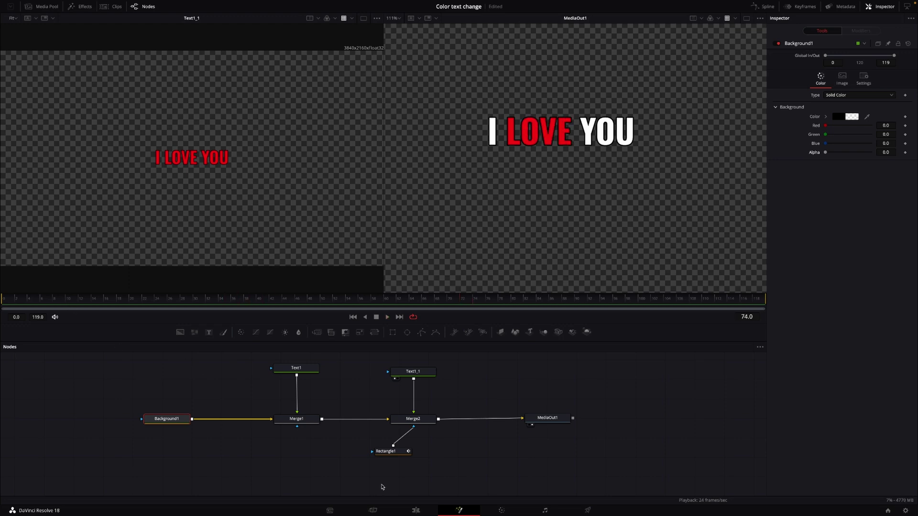
{"action": "left_click", "coordinate": [415, 511]}
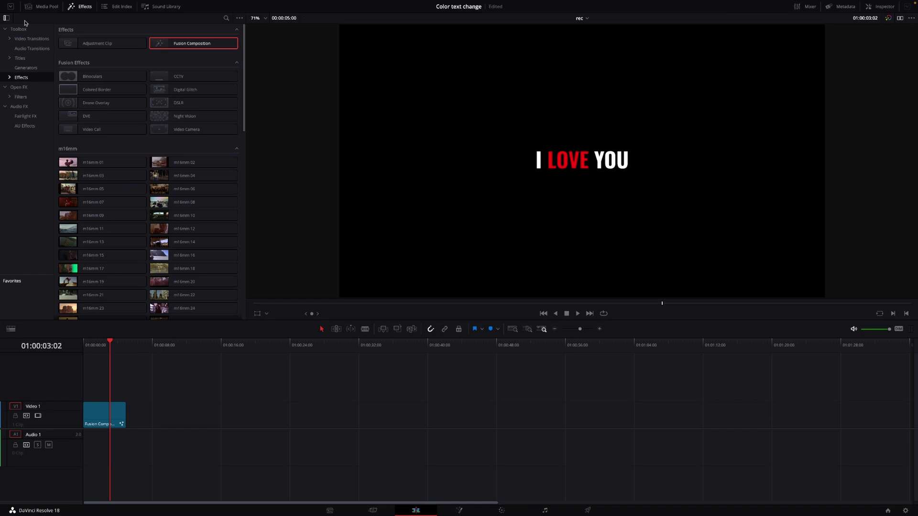
Place the valentine-hearts clip on Video 1, trimmed to the Fusion clip on Video 2, and play it.
{"action": "left_click", "coordinate": [44, 7]}
{"action": "left_click_drag", "start_coordinate": [87, 175], "coordinate": [178, 418]}
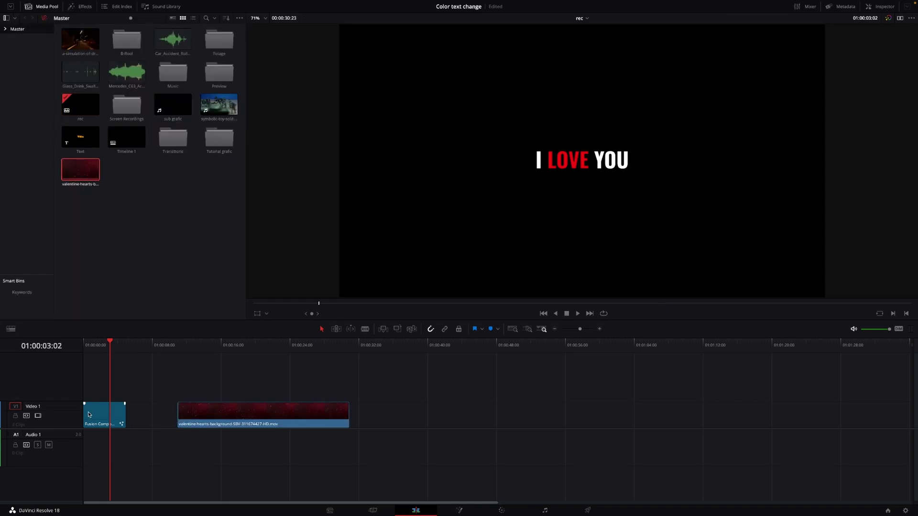
{"action": "left_click_drag", "start_coordinate": [88, 415], "coordinate": [86, 397]}
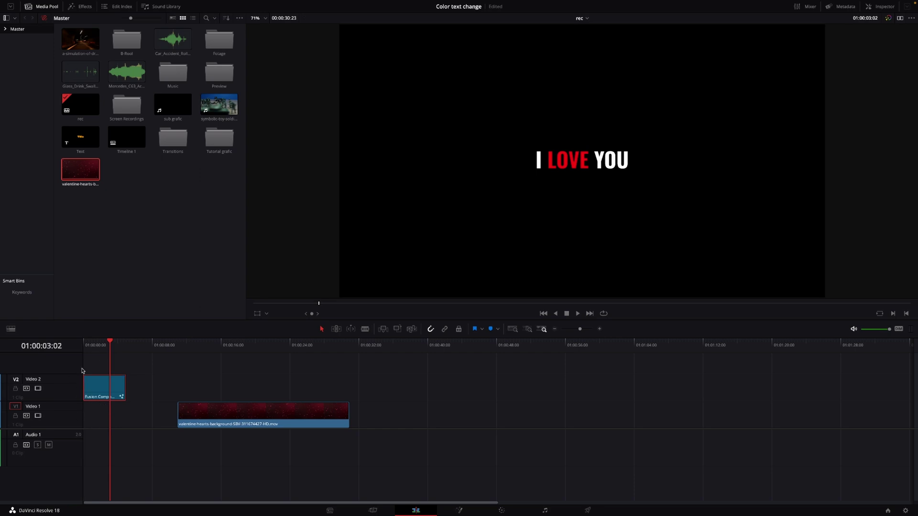
{"action": "left_click_drag", "start_coordinate": [207, 423], "coordinate": [114, 413]}
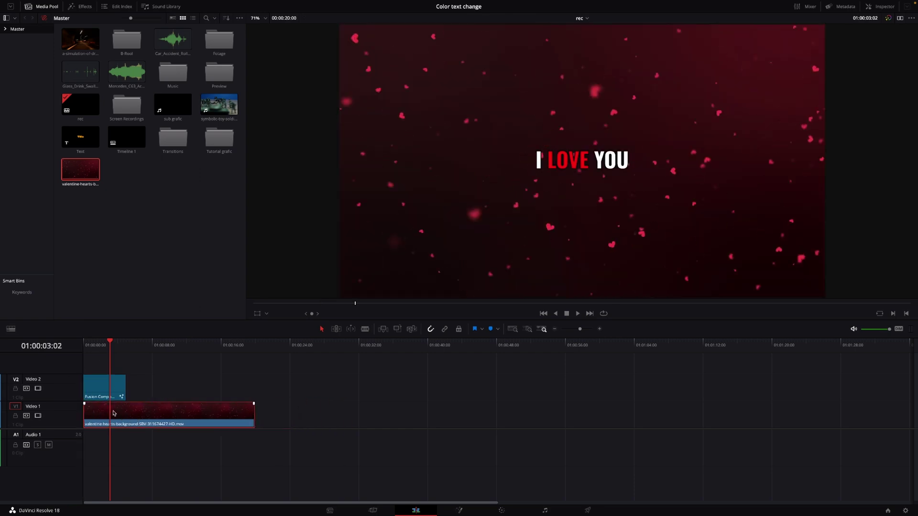
{"action": "left_click_drag", "start_coordinate": [249, 419], "coordinate": [126, 418]}
{"action": "left_click", "coordinate": [84, 349]}
{"action": "key", "text": "space"}
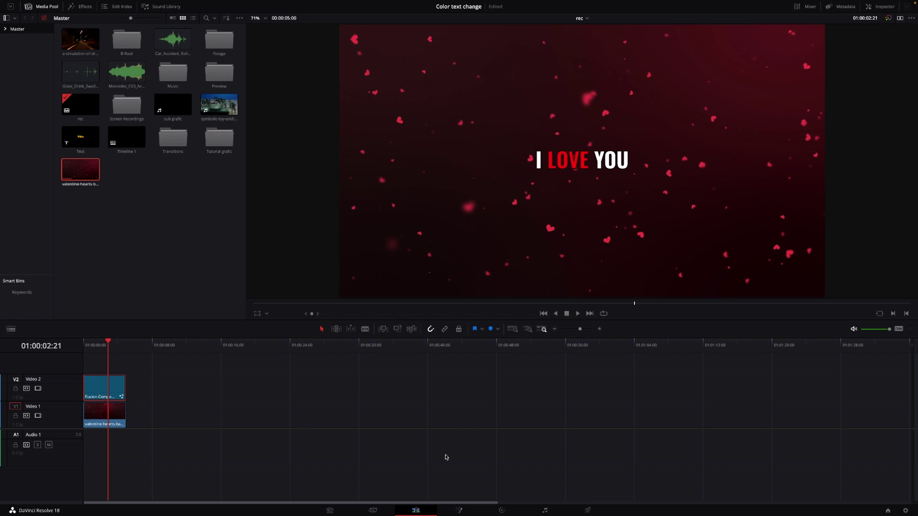
Insert a Transform1 node between Merge2 and MediaOut1 in Fusion.
{"action": "left_click", "coordinate": [464, 513]}
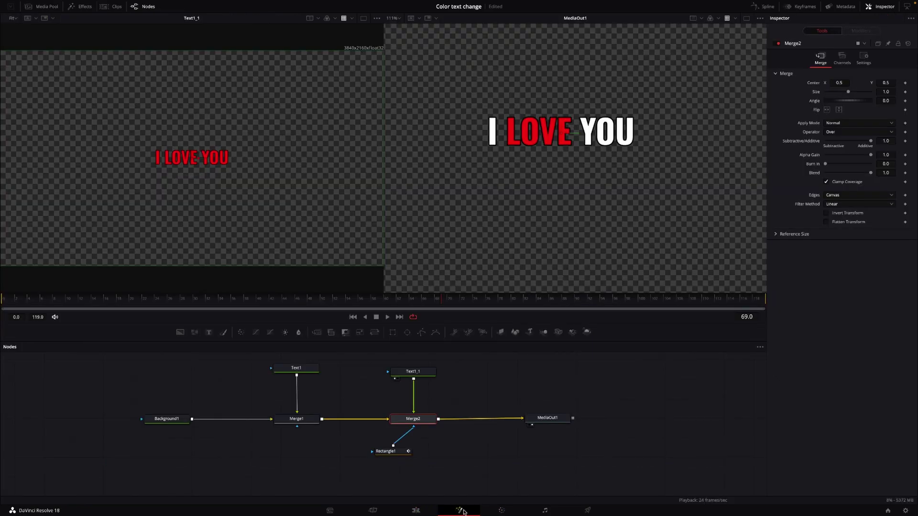
{"action": "left_click_drag", "start_coordinate": [561, 420], "coordinate": [619, 415]}
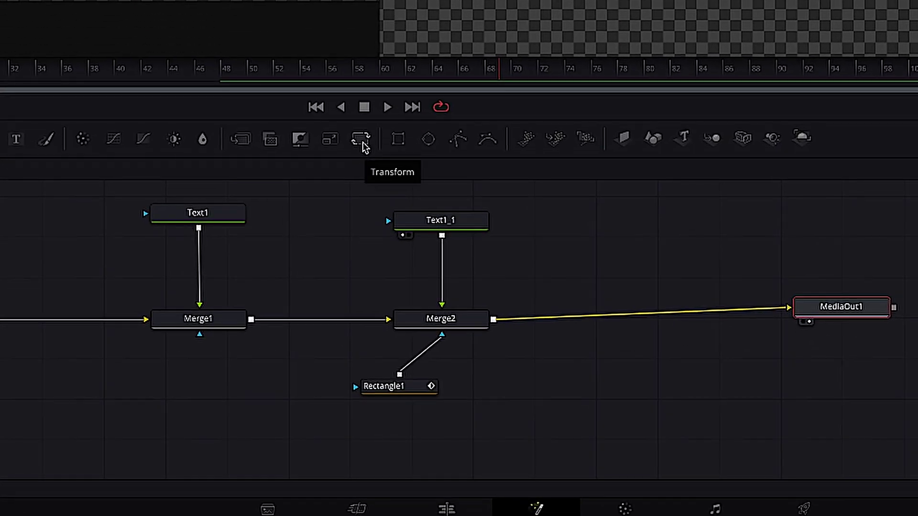
{"action": "left_click_drag", "start_coordinate": [362, 143], "coordinate": [652, 320]}
{"action": "left_click_drag", "start_coordinate": [816, 313], "coordinate": [908, 315]}
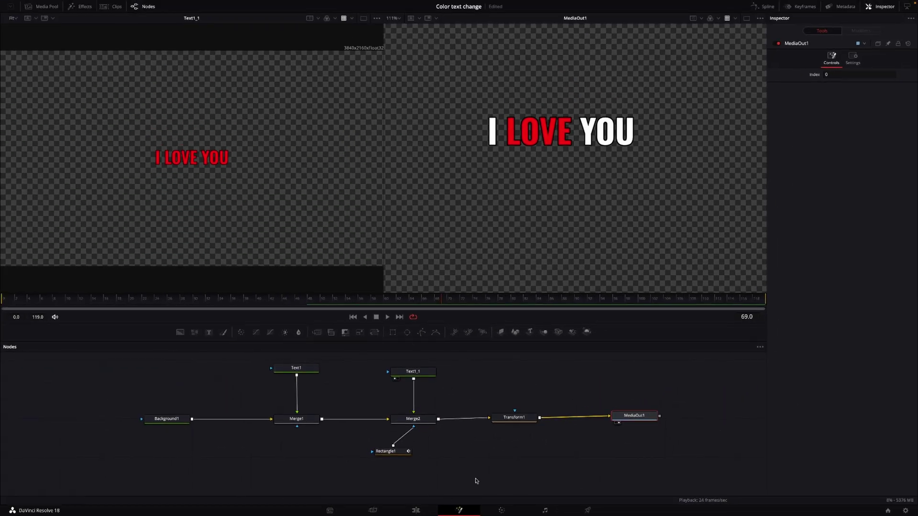
{"action": "left_click", "coordinate": [515, 418]}
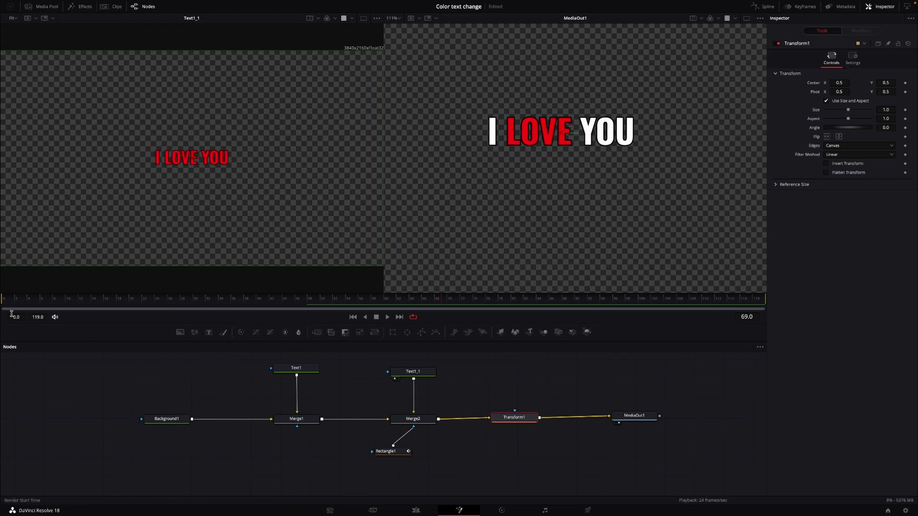
Keyframe Transform1's Size at 0.67 on frame 0 and 1.06 on frame 119.
{"action": "left_click_drag", "start_coordinate": [15, 306], "coordinate": [2, 310]}
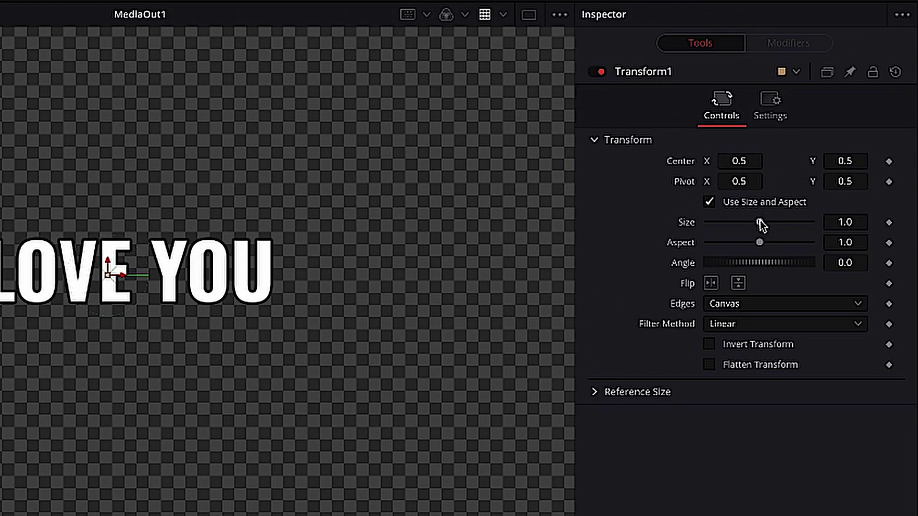
{"action": "left_click_drag", "start_coordinate": [848, 109], "coordinate": [848, 110]}
{"action": "left_click_drag", "start_coordinate": [760, 224], "coordinate": [744, 226]}
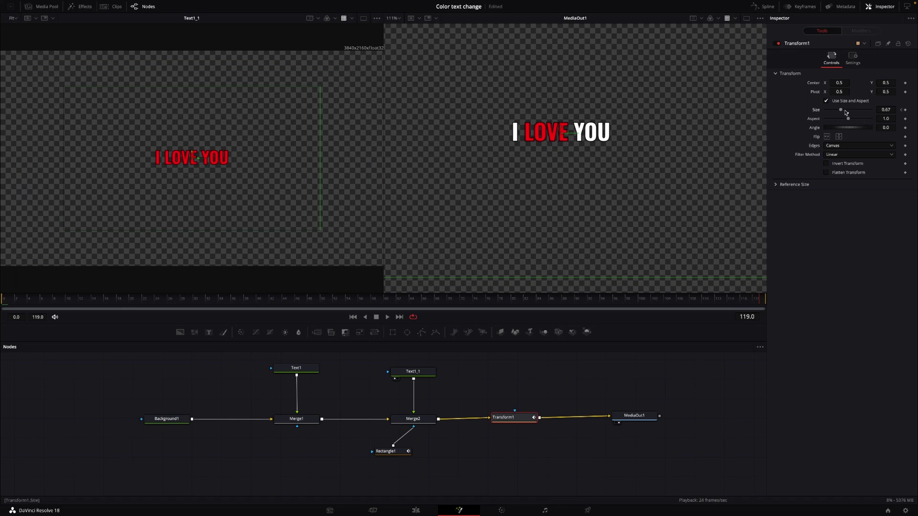
{"action": "left_click_drag", "start_coordinate": [843, 112], "coordinate": [852, 114]}
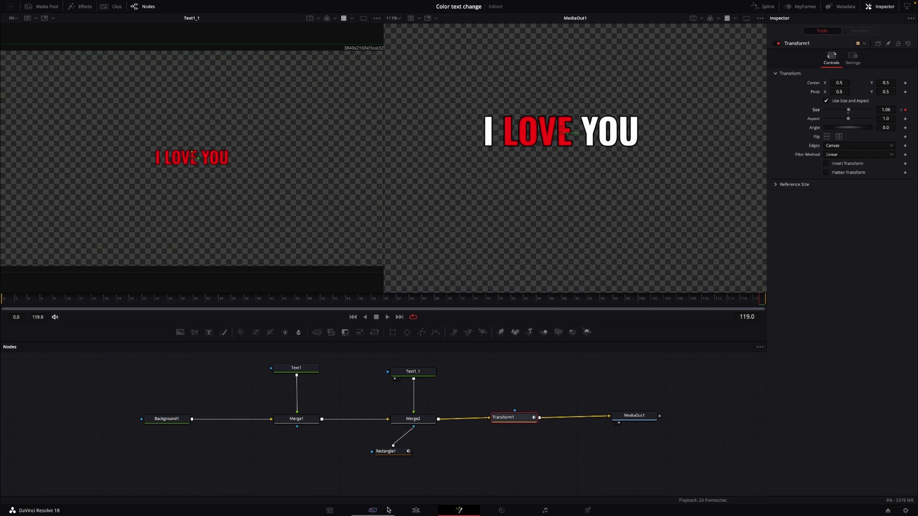
Switch to the Edit page with the playhead at 01:00:00:00.
{"action": "left_click", "coordinate": [417, 511]}
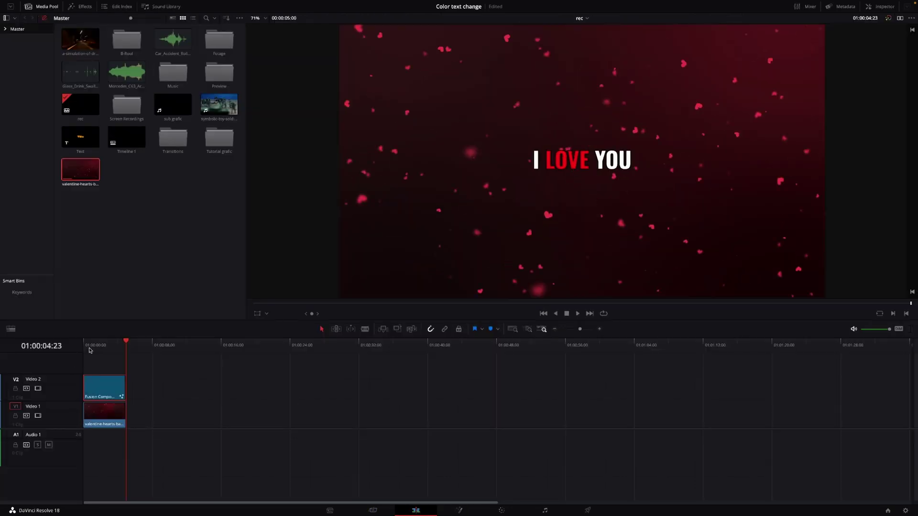
{"action": "left_click_drag", "start_coordinate": [89, 351], "coordinate": [78, 352]}
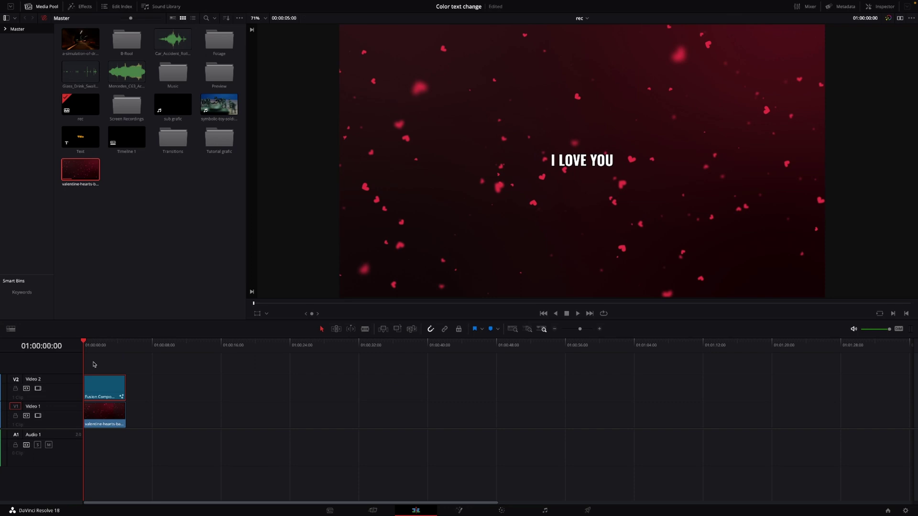